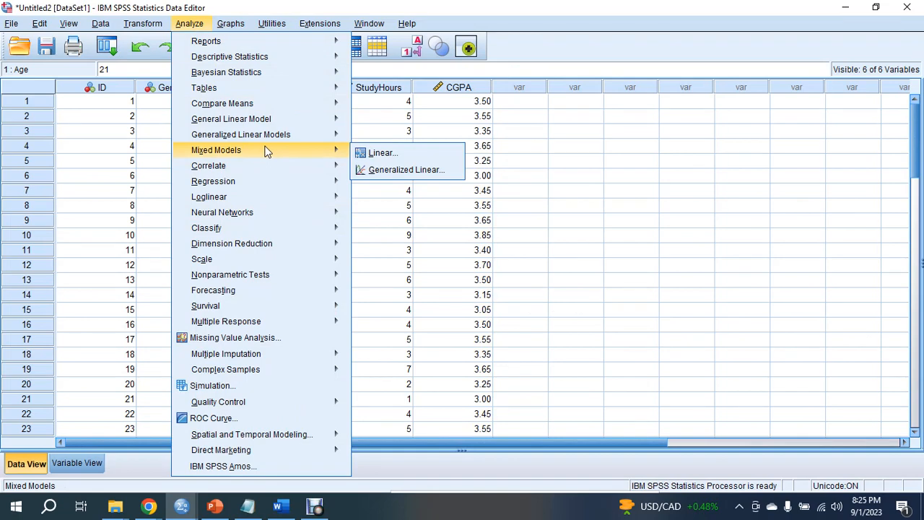
{"action": "mouse_move", "coordinate": [285, 77]}
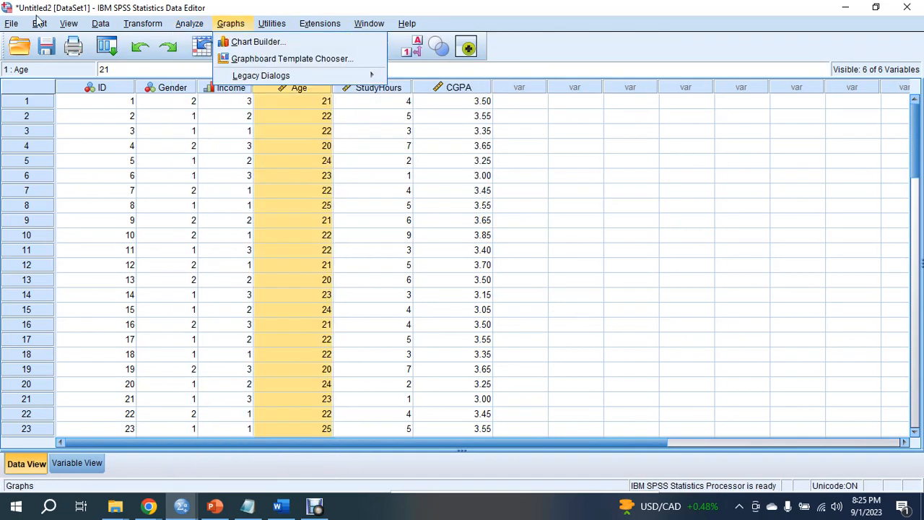
{"action": "mouse_move", "coordinate": [11, 26]}
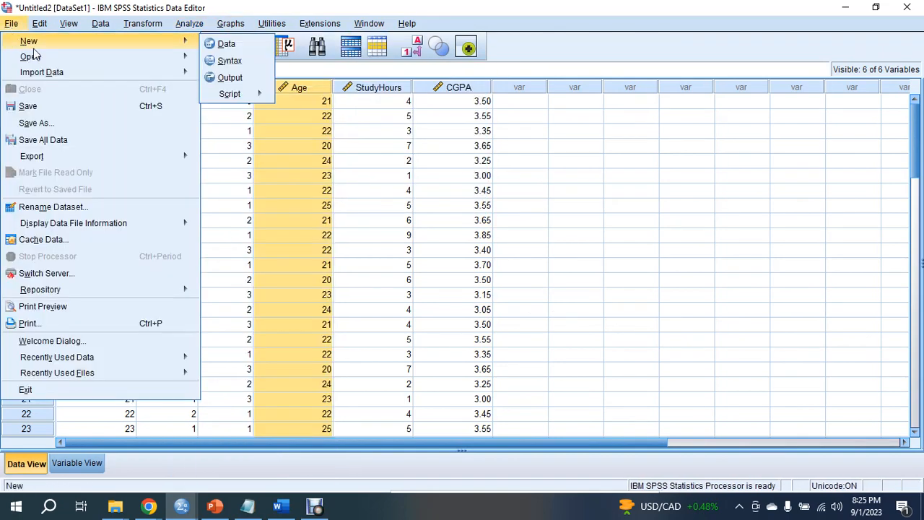
{"action": "mouse_move", "coordinate": [210, 59]}
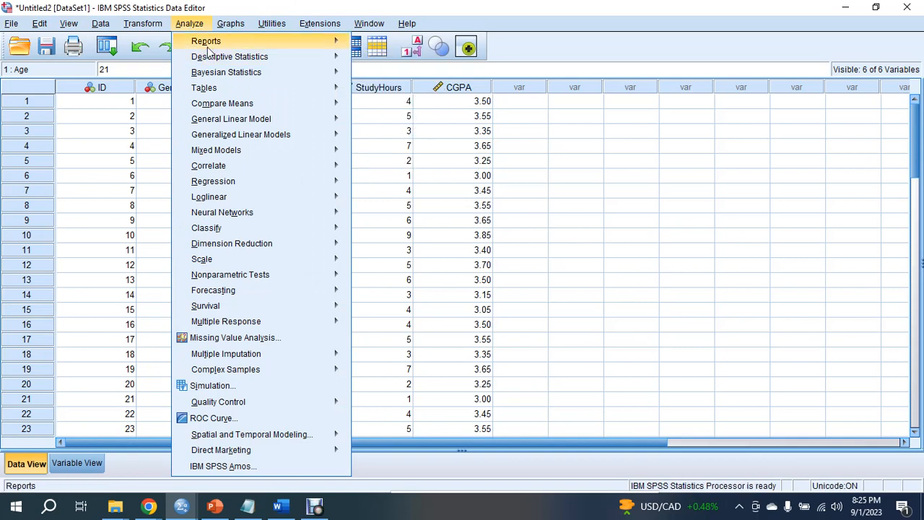
{"action": "mouse_move", "coordinate": [248, 106]}
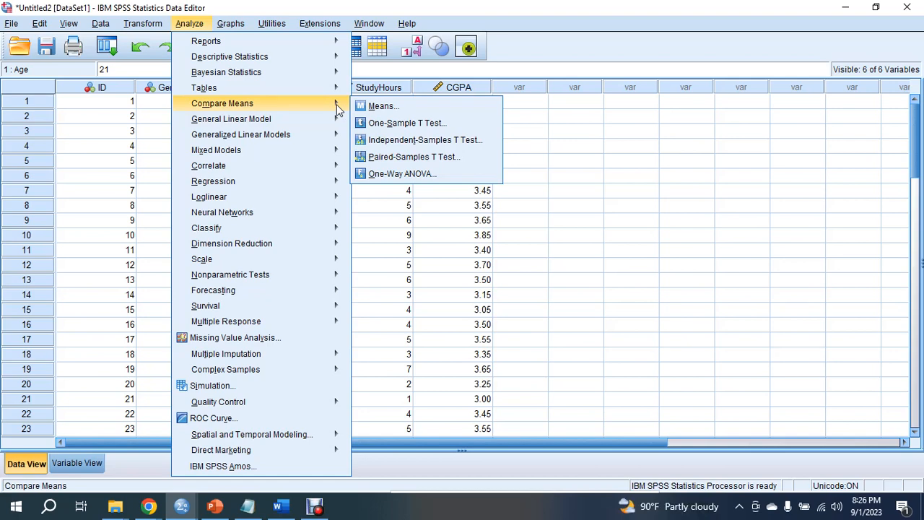
{"action": "mouse_move", "coordinate": [109, 26]}
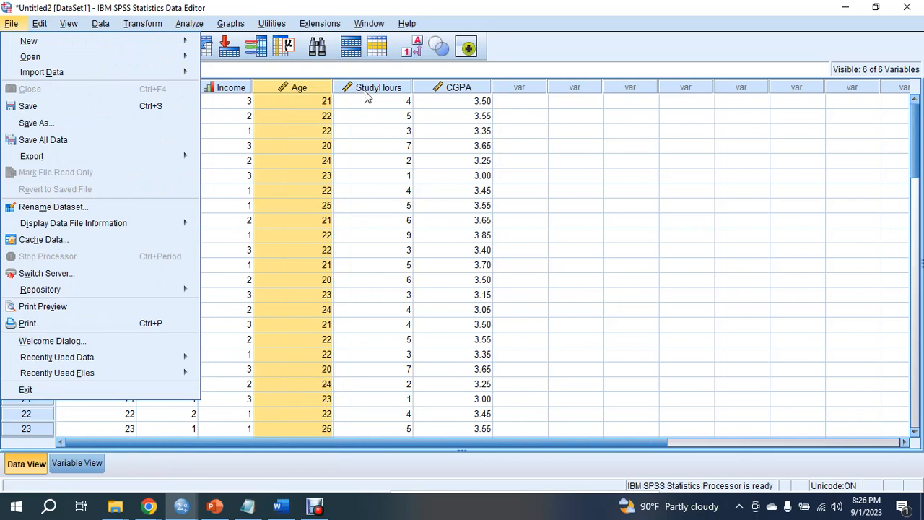
{"action": "left_click", "coordinate": [445, 88]}
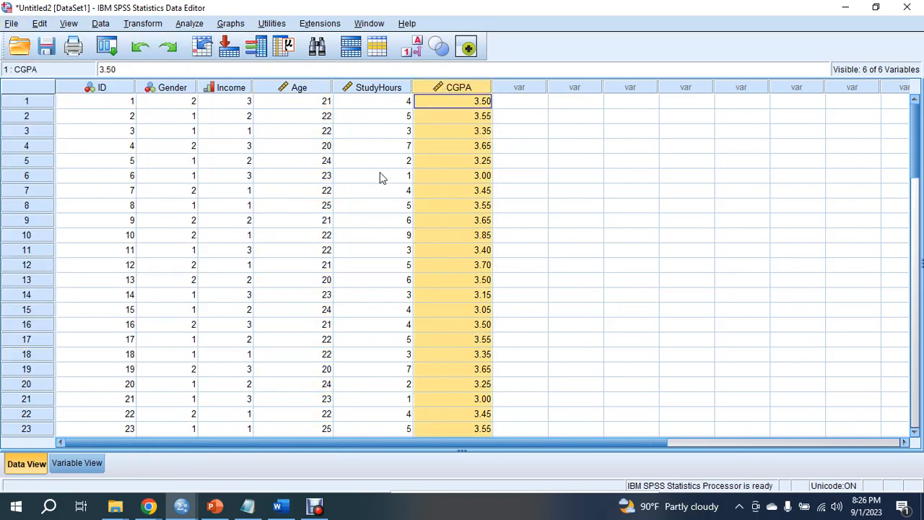
{"action": "left_click", "coordinate": [10, 24]}
{"action": "mouse_move", "coordinate": [36, 58]}
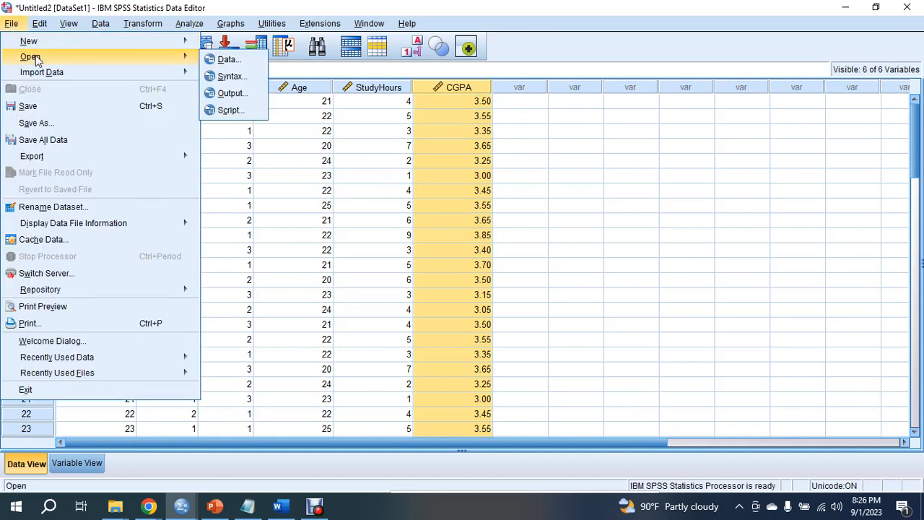
{"action": "left_click", "coordinate": [230, 77]}
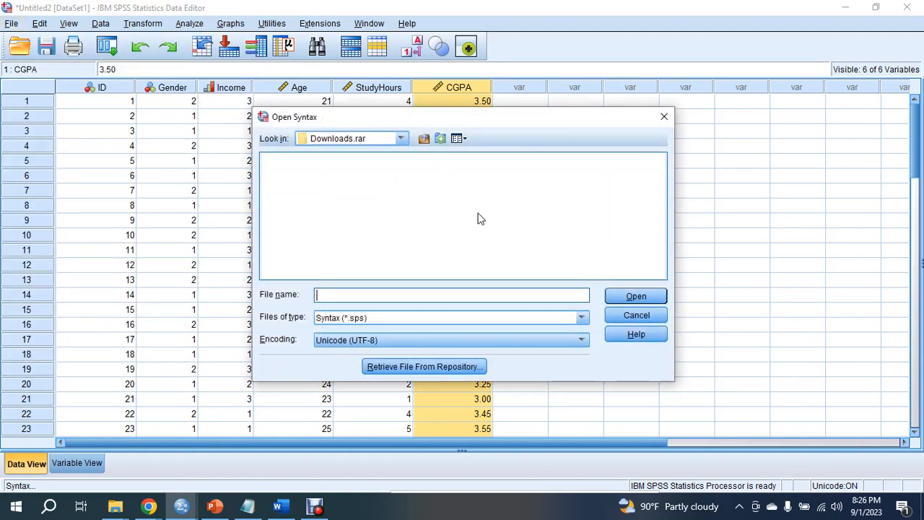
{"action": "left_click", "coordinate": [637, 315]}
- Create a new, empty syntax document
{"action": "left_click", "coordinate": [11, 23]}
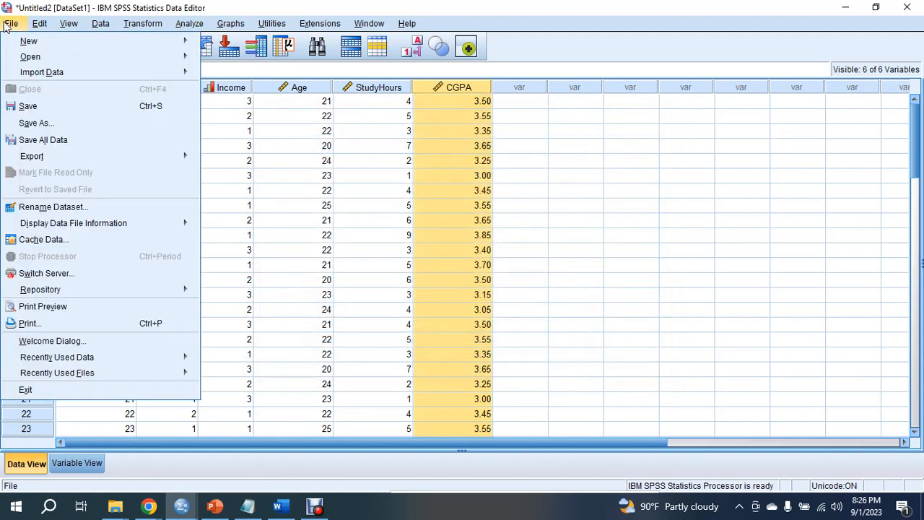
{"action": "mouse_move", "coordinate": [32, 43]}
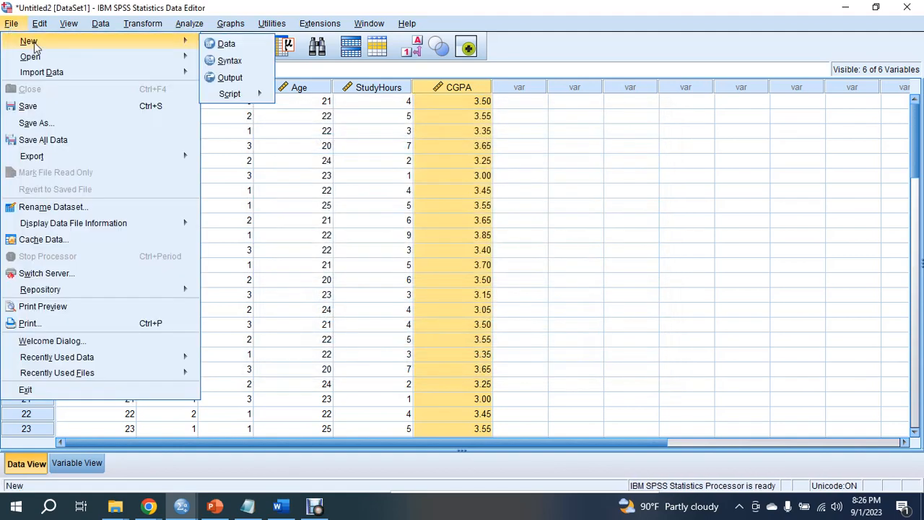
{"action": "left_click", "coordinate": [230, 61]}
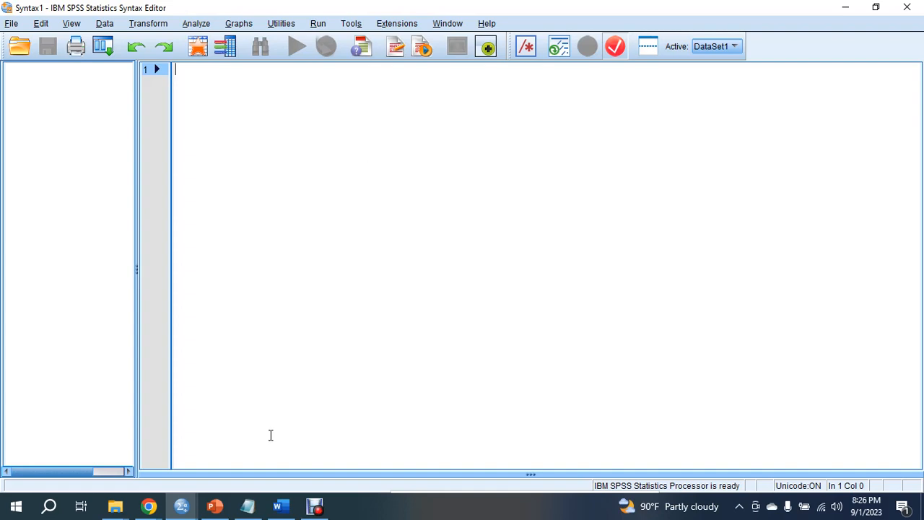
- Copy the entire text of one_sample_z_test_SPSS from Notepad and paste it into the new SPSS syntax document
{"action": "left_click", "coordinate": [248, 506]}
{"action": "left_click", "coordinate": [295, 266]}
{"action": "left_click_drag", "start_coordinate": [343, 147], "coordinate": [399, 95]}
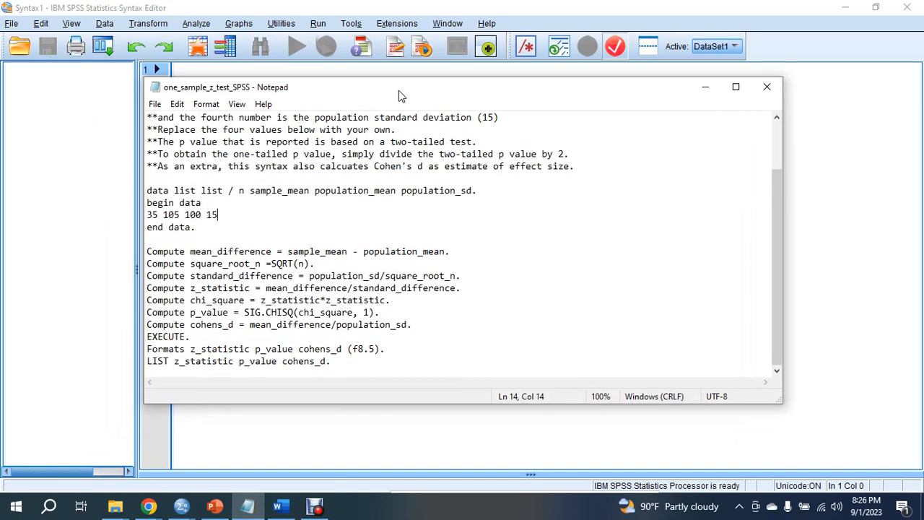
{"action": "left_click", "coordinate": [239, 154]}
{"action": "key", "text": "ctrl+a"}
{"action": "right_click", "coordinate": [247, 143]}
{"action": "left_click", "coordinate": [282, 191]}
{"action": "left_click", "coordinate": [705, 86]}
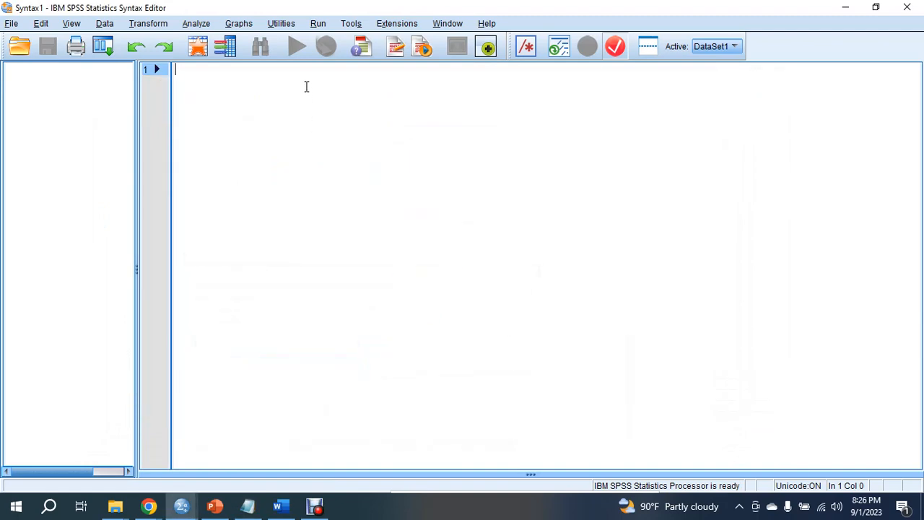
{"action": "key", "text": "ctrl+v"}
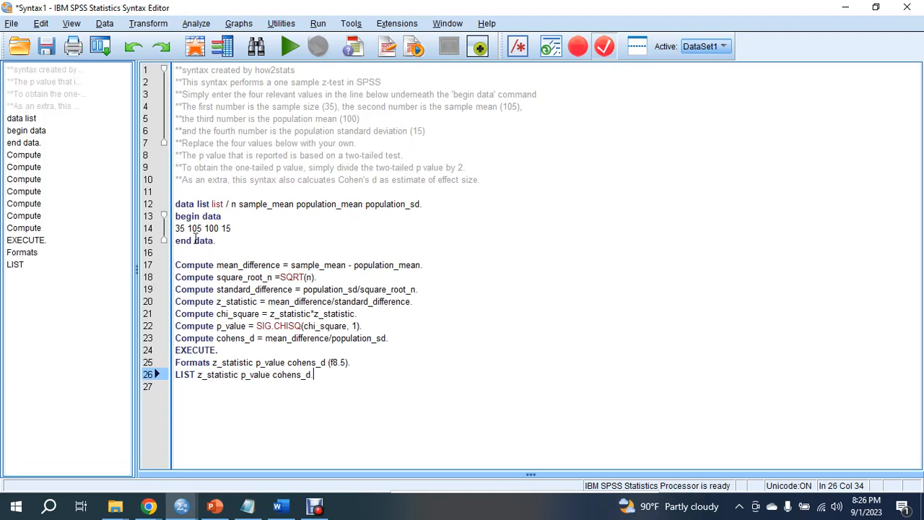
- Examine how the four values under begin data correspond to n, sample_mean, population_mean and population_sd in the data list line
{"action": "left_click_drag", "start_coordinate": [232, 228], "coordinate": [175, 228]}
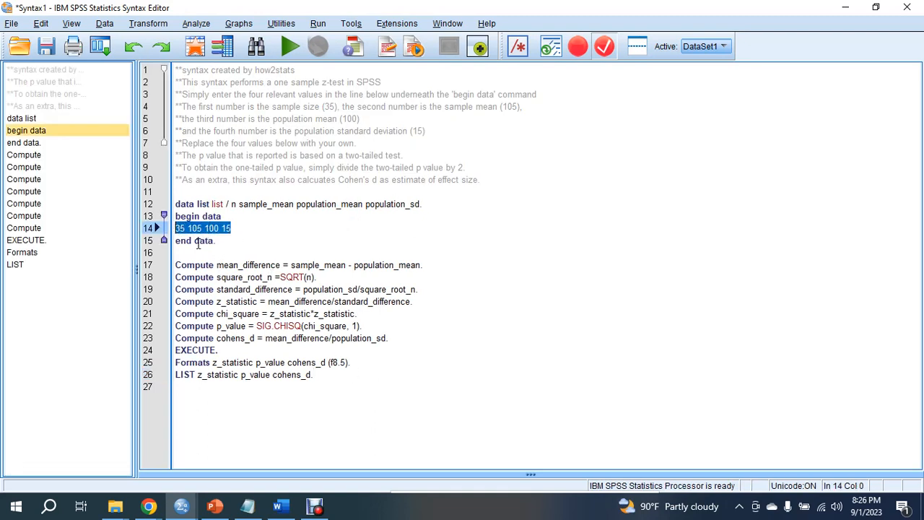
{"action": "left_click", "coordinate": [207, 244]}
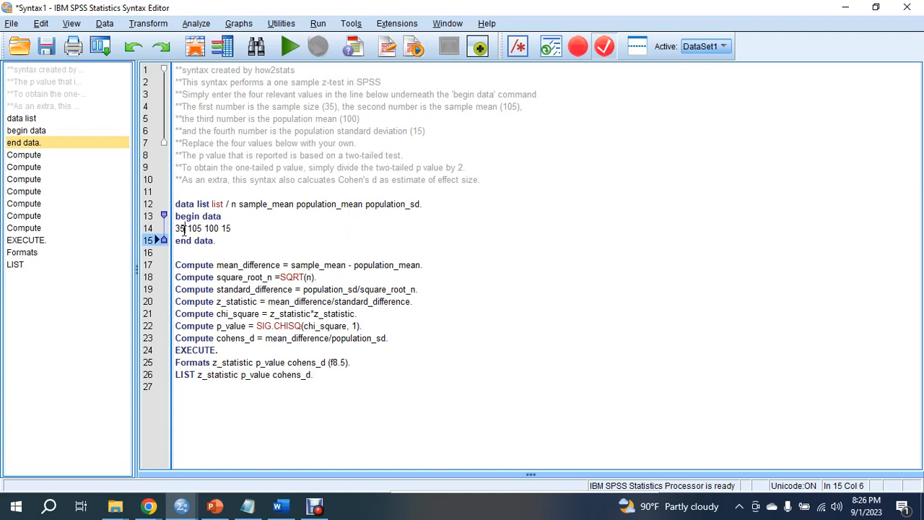
{"action": "left_click", "coordinate": [184, 228]}
{"action": "double_click", "coordinate": [234, 204]}
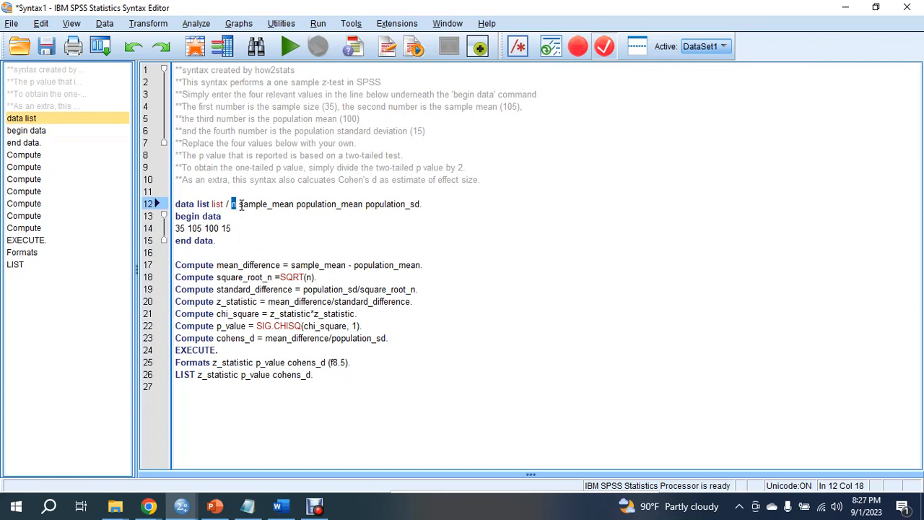
{"action": "left_click_drag", "start_coordinate": [240, 205], "coordinate": [294, 205]}
{"action": "left_click_drag", "start_coordinate": [187, 229], "coordinate": [203, 229]}
{"action": "left_click_drag", "start_coordinate": [298, 206], "coordinate": [363, 206]}
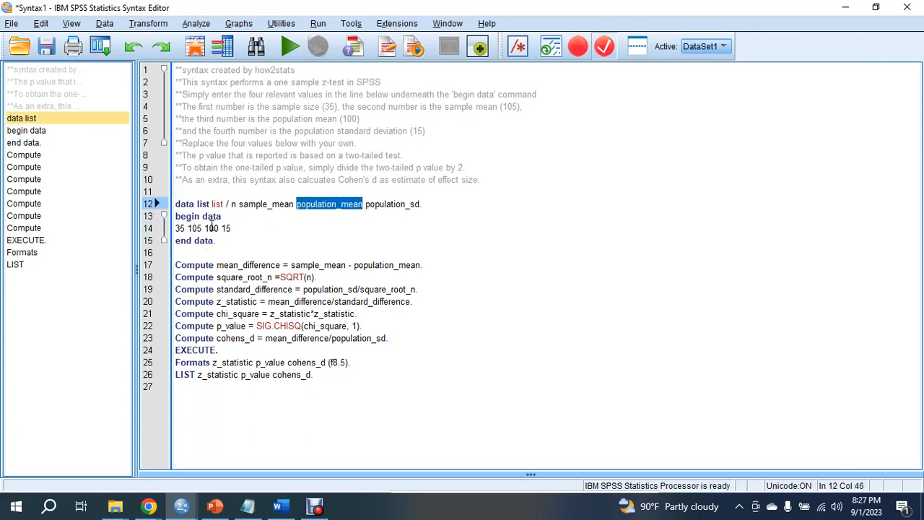
{"action": "left_click_drag", "start_coordinate": [204, 229], "coordinate": [218, 228]}
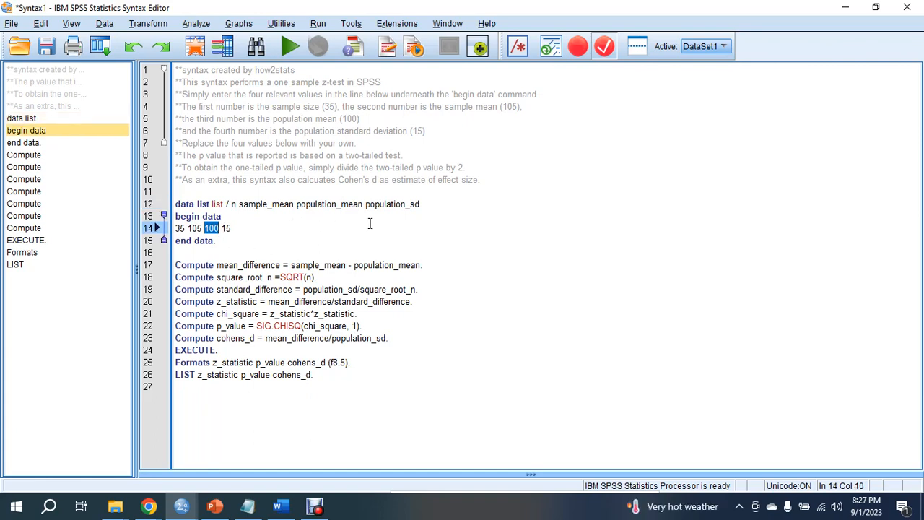
{"action": "left_click_drag", "start_coordinate": [367, 205], "coordinate": [421, 204]}
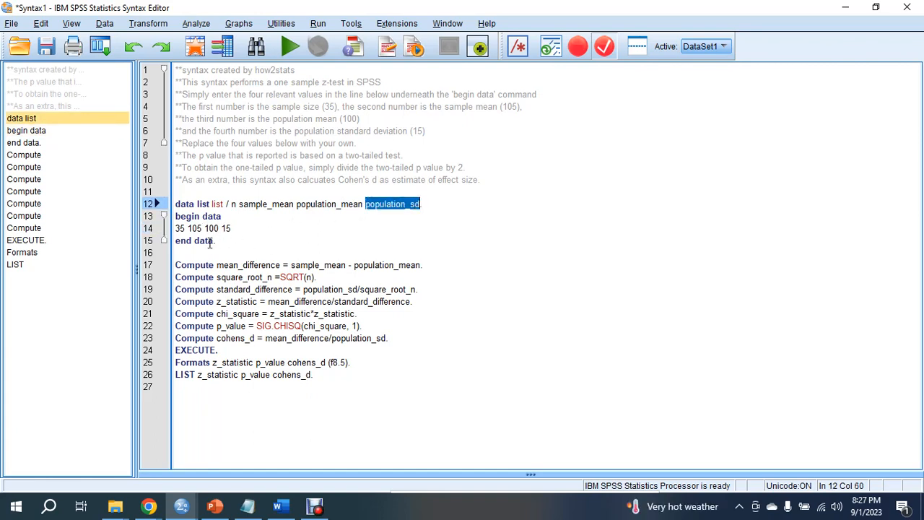
{"action": "left_click", "coordinate": [232, 229]}
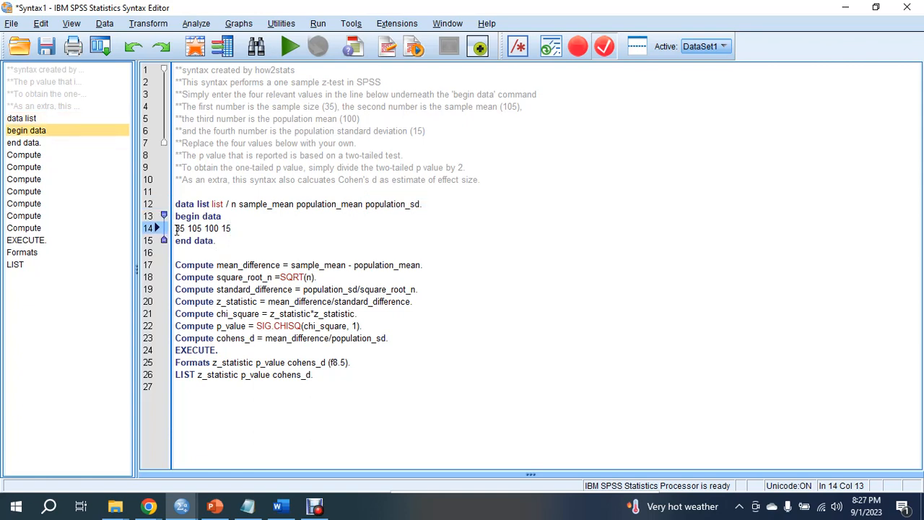
{"action": "left_click_drag", "start_coordinate": [176, 229], "coordinate": [231, 229]}
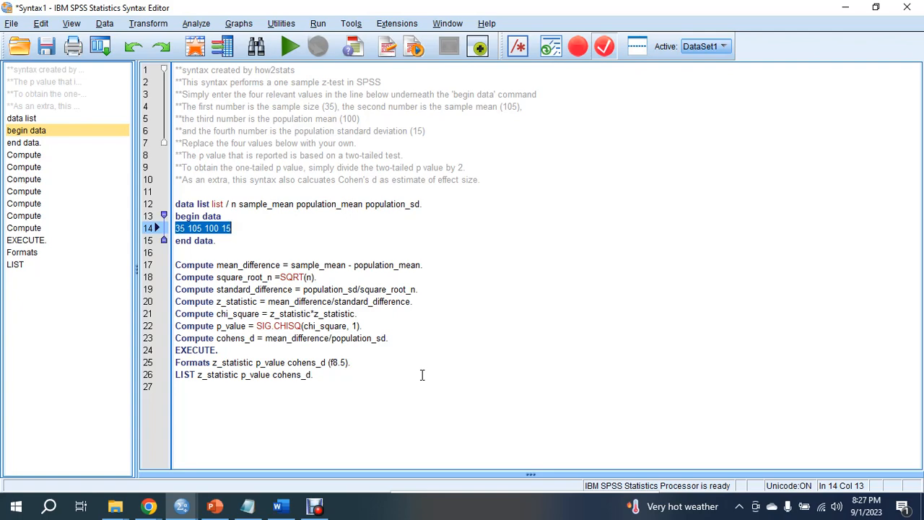
{"action": "mouse_move", "coordinate": [148, 508]}
{"action": "left_click", "coordinate": [80, 447]}
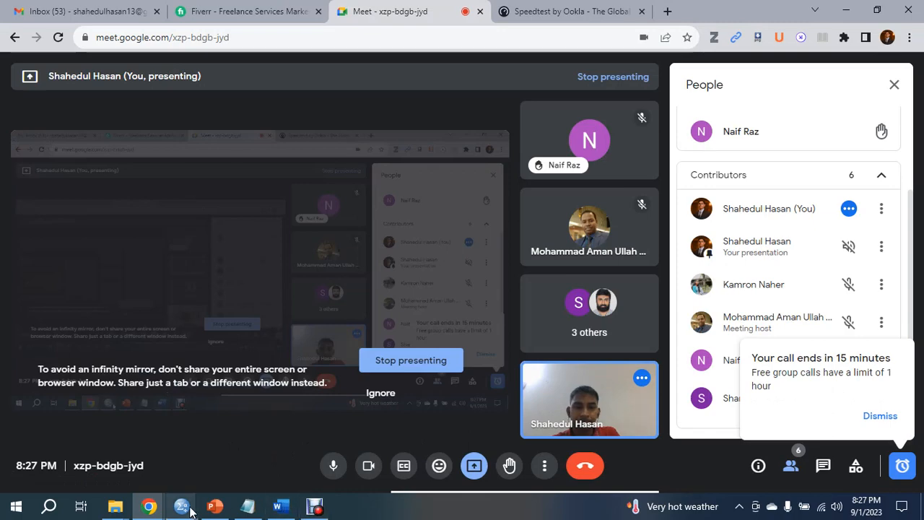
{"action": "mouse_move", "coordinate": [192, 512]}
{"action": "left_click", "coordinate": [367, 470]}
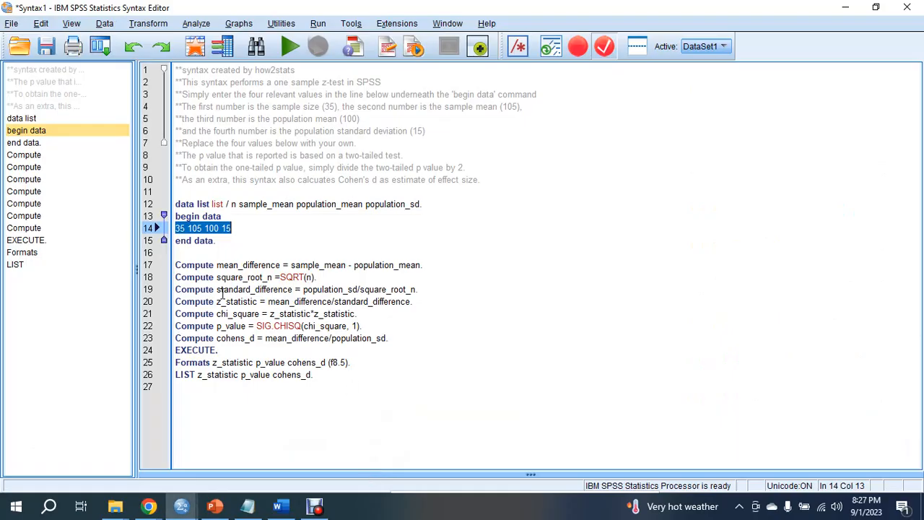
{"action": "left_click", "coordinate": [894, 401]}
- Replace the sample size, the first value on the line under begin data, with 60, keeping the values on their own line
{"action": "left_click", "coordinate": [185, 228]}
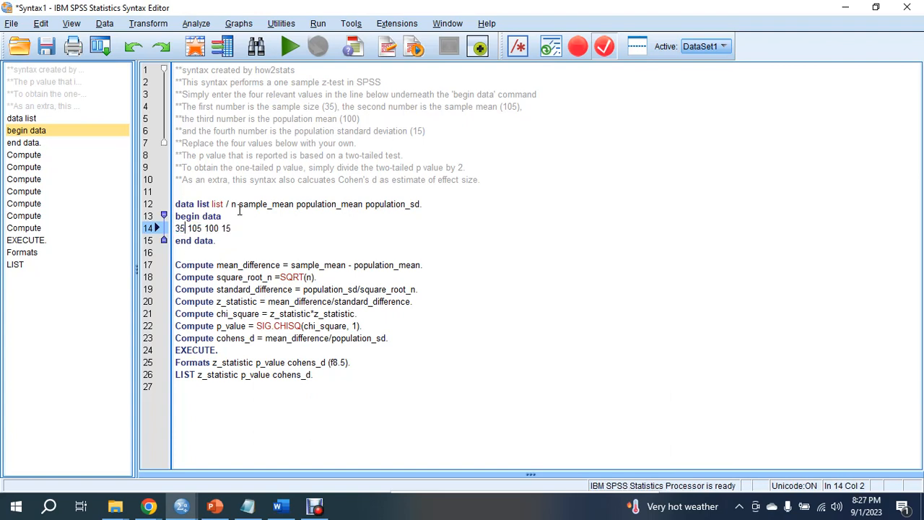
{"action": "key", "text": "BackSpace"}
{"action": "key", "text": "BackSpace"}
{"action": "key", "text": "BackSpace"}
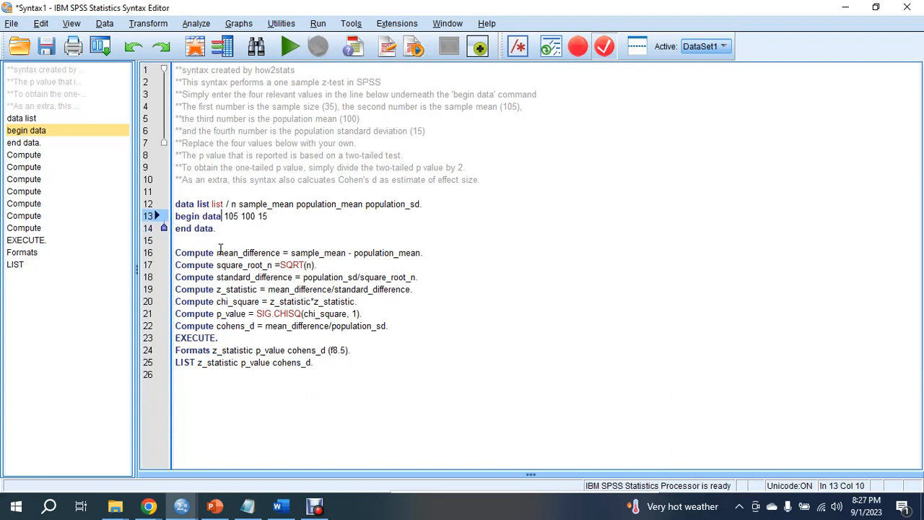
{"action": "type", "text": "60"}
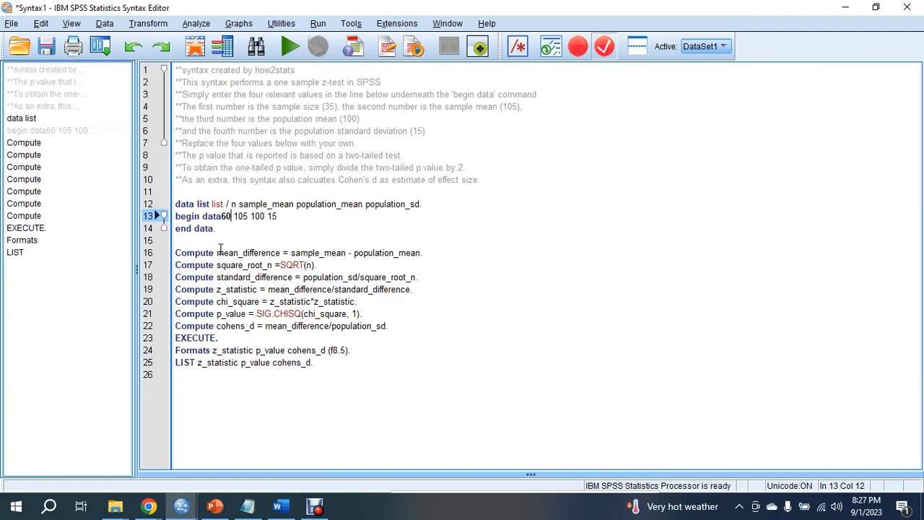
{"action": "key", "text": "ctrl+z"}
{"action": "key", "text": "ctrl+z"}
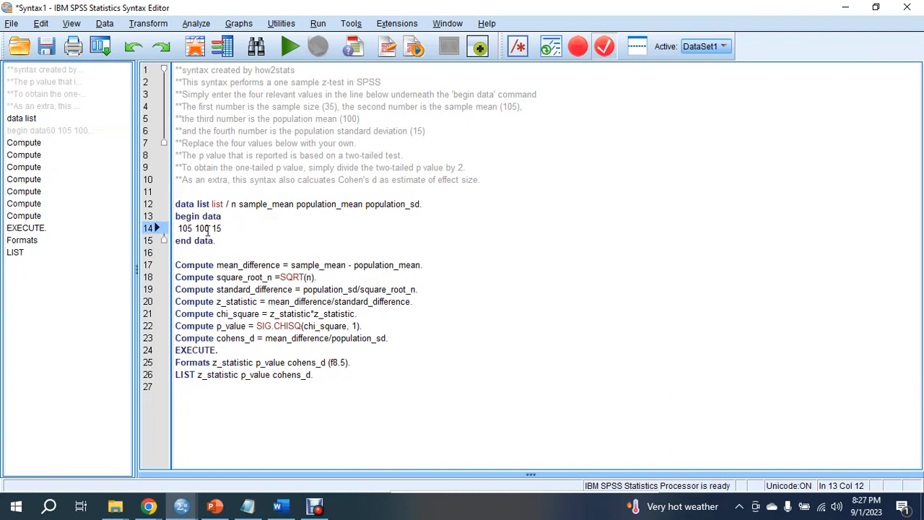
{"action": "key", "text": "ctrl+z"}
{"action": "type", "text": "60"}
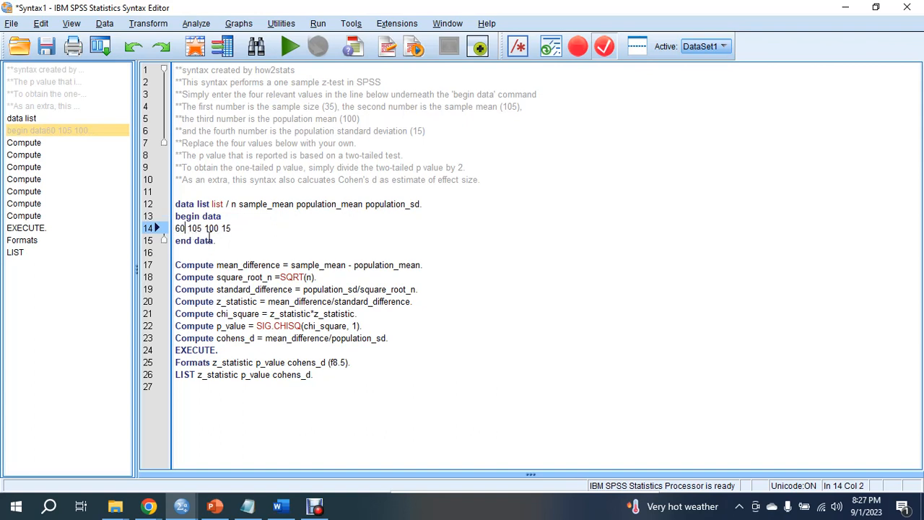
- Set the sample mean, the second value under begin data, to 3.44
{"action": "left_click_drag", "start_coordinate": [240, 204], "coordinate": [294, 204]}
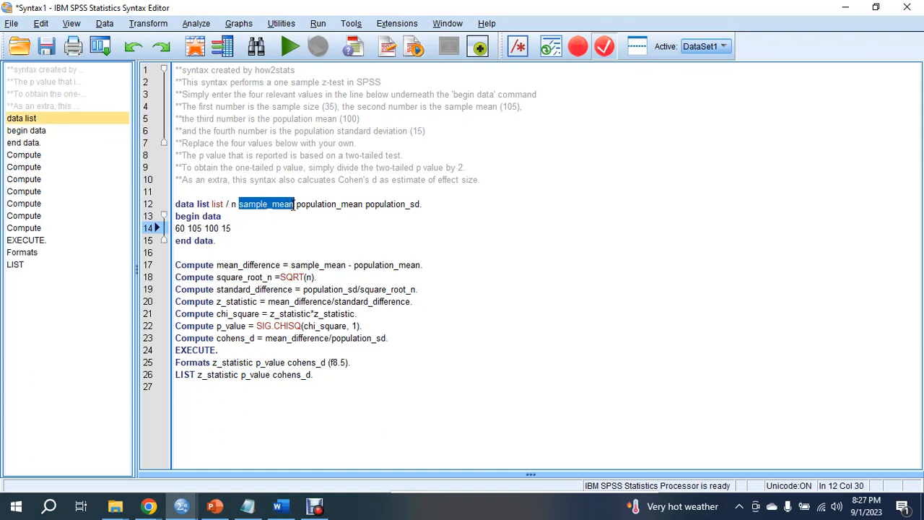
{"action": "left_click_drag", "start_coordinate": [188, 228], "coordinate": [202, 228]}
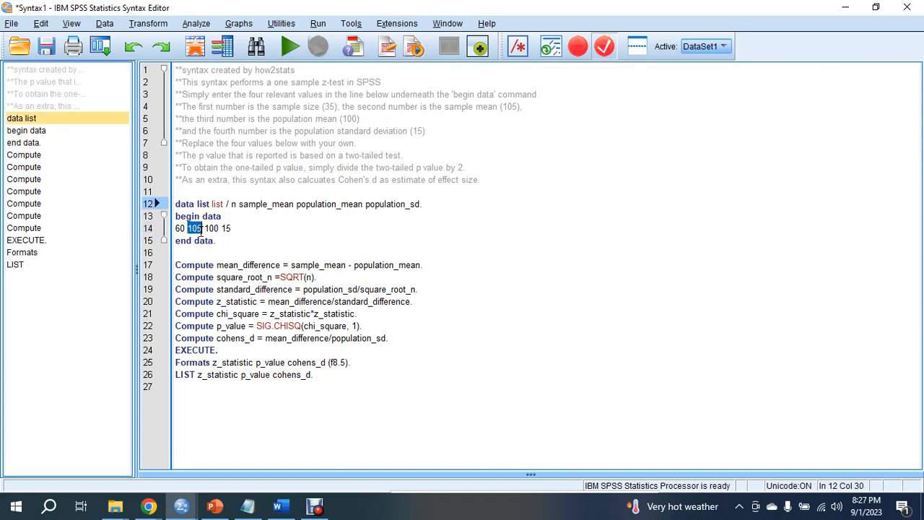
{"action": "type", "text": "344"}
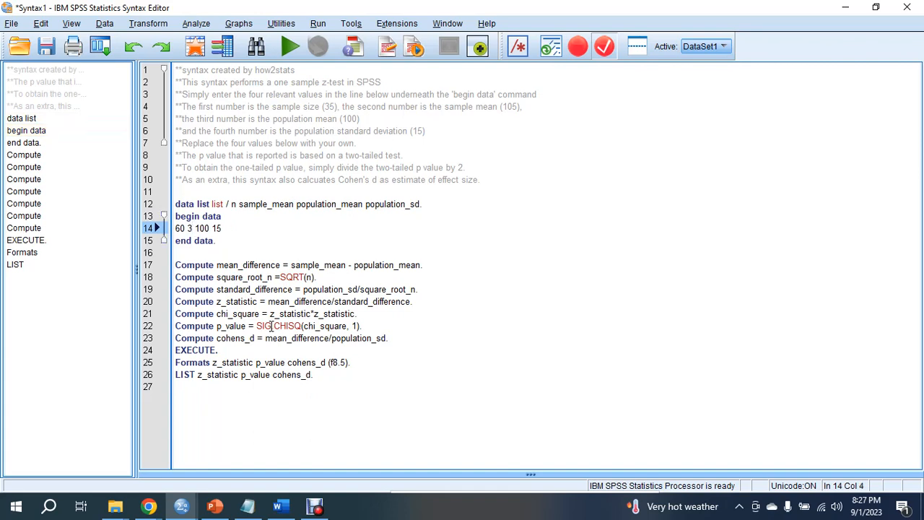
{"action": "key", "text": "BackSpace"}
{"action": "key", "text": "BackSpace"}
{"action": "type", "text": ".44"}
- Set the population mean to 3.5 and the population standard deviation to .1 in the line under begin data
{"action": "left_click_drag", "start_coordinate": [209, 228], "coordinate": [223, 228]}
{"action": "type", "text": "1"}
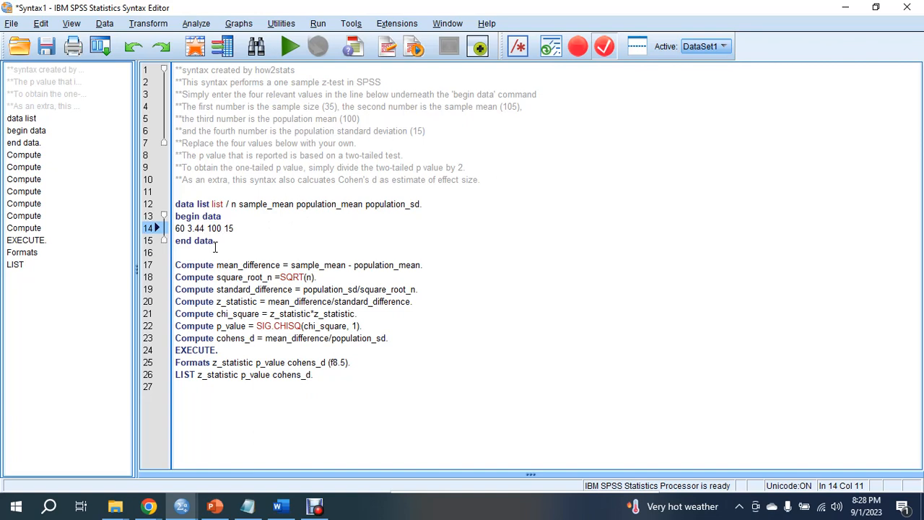
{"action": "key", "text": "BackSpace"}
{"action": "type", "text": "3.5"}
{"action": "left_click", "coordinate": [240, 229]}
{"action": "key", "text": "BackSpace"}
{"action": "key", "text": "BackSpace"}
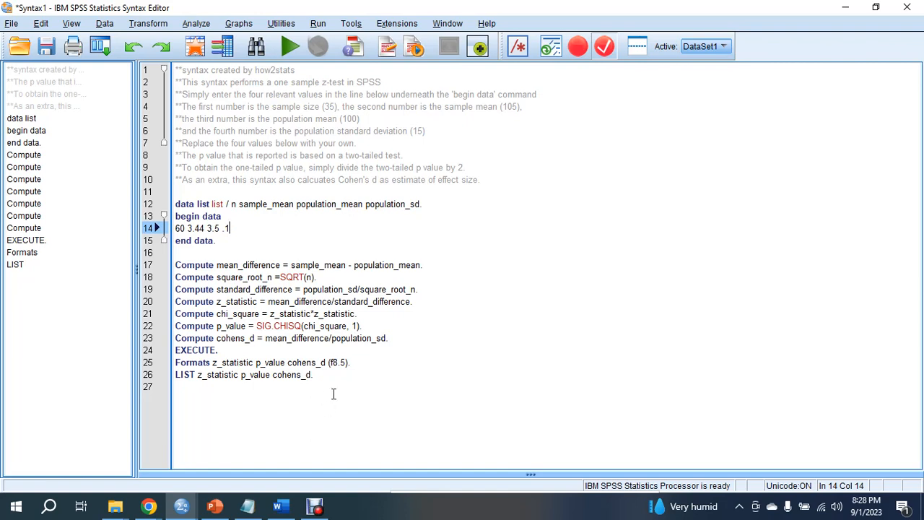
- Run the syntax from the data list line through the LIST command and select the resulting text output
{"action": "left_click_drag", "start_coordinate": [316, 378], "coordinate": [170, 204]}
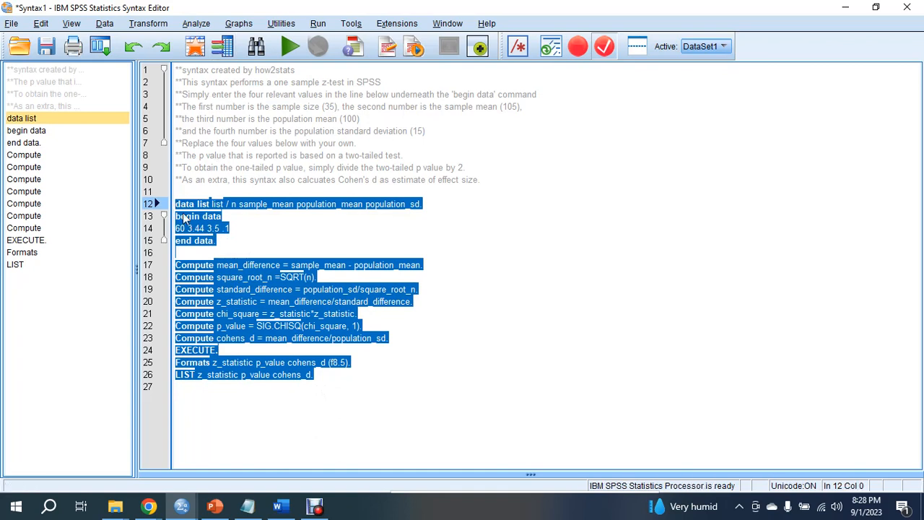
{"action": "left_click", "coordinate": [290, 48]}
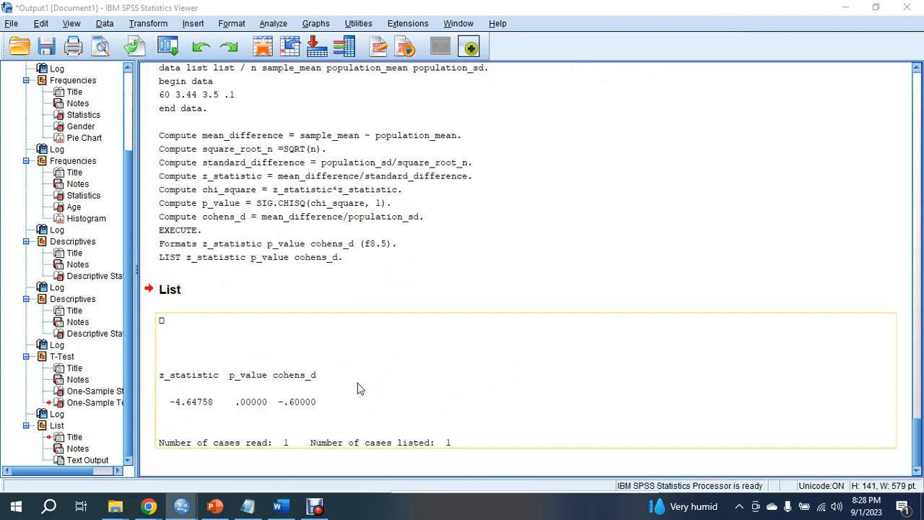
{"action": "right_click", "coordinate": [288, 406]}
{"action": "left_click", "coordinate": [305, 408]}
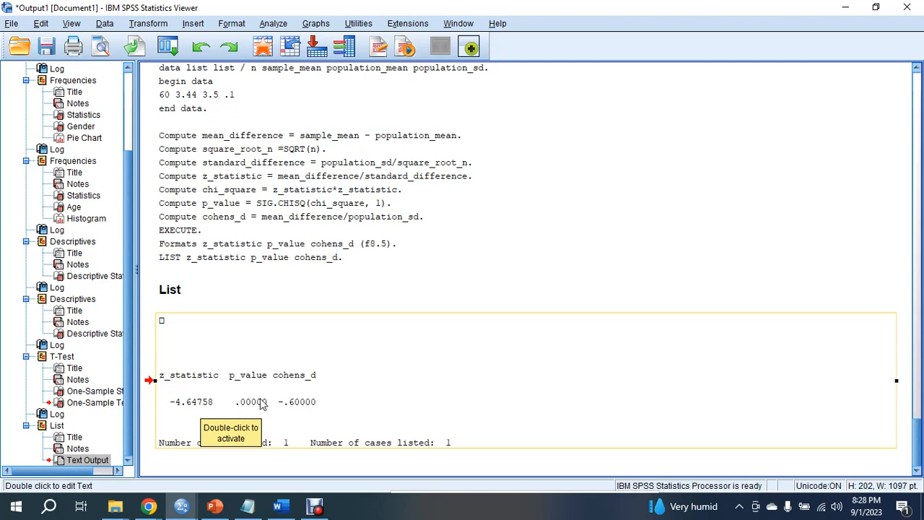
- Switch to the # APA style reporting document in Word and examine Table 4 and the write-up for the one sample z test
{"action": "left_click", "coordinate": [312, 508]}
{"action": "left_click", "coordinate": [288, 509]}
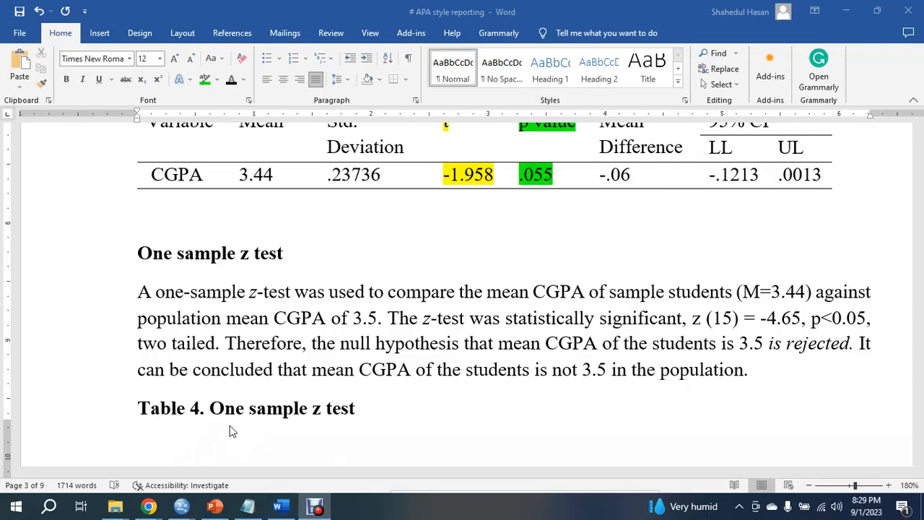
{"action": "scroll", "coordinate": [313, 329], "scroll_direction": "down", "scroll_amount": 5}
{"action": "left_click", "coordinate": [359, 369]}
{"action": "scroll", "coordinate": [366, 367], "scroll_direction": "down", "scroll_amount": 3}
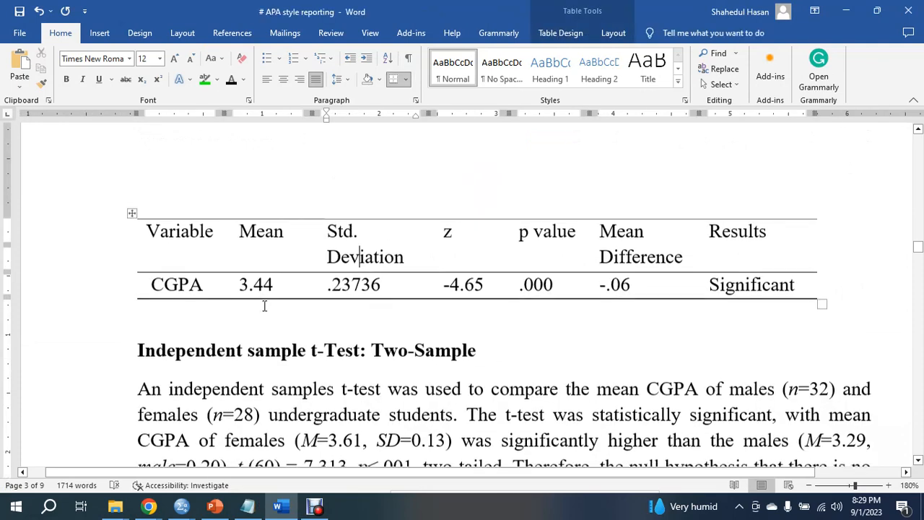
{"action": "left_click", "coordinate": [183, 236]}
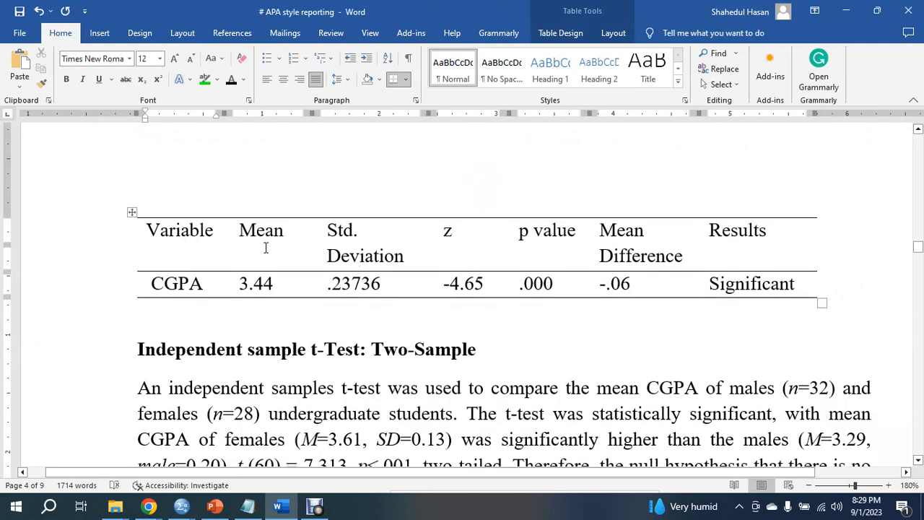
{"action": "left_click", "coordinate": [370, 283], "text": "shift"}
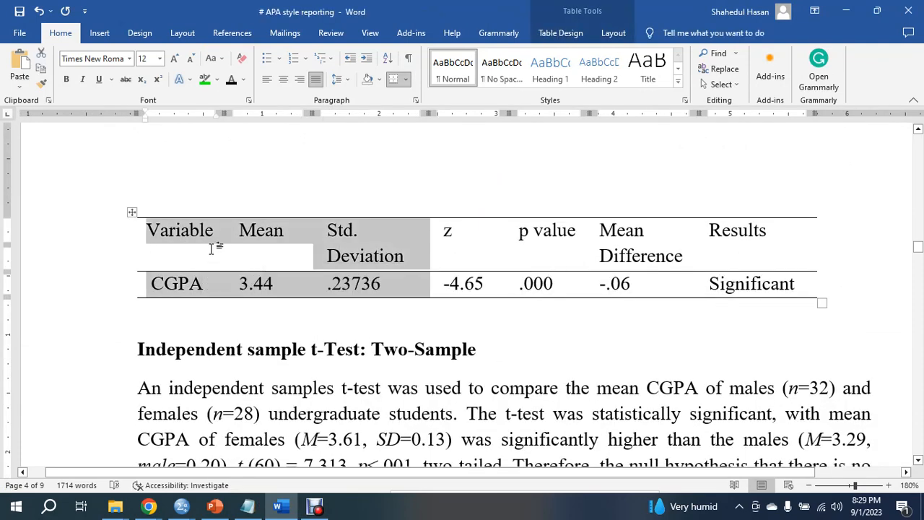
{"action": "scroll", "coordinate": [210, 249], "scroll_direction": "up", "scroll_amount": 13}
{"action": "scroll", "coordinate": [347, 307], "scroll_direction": "down", "scroll_amount": 5}
{"action": "scroll", "coordinate": [348, 307], "scroll_direction": "down", "scroll_amount": 5}
- Delete the Results column from the one sample z test table
{"action": "left_click", "coordinate": [535, 319]}
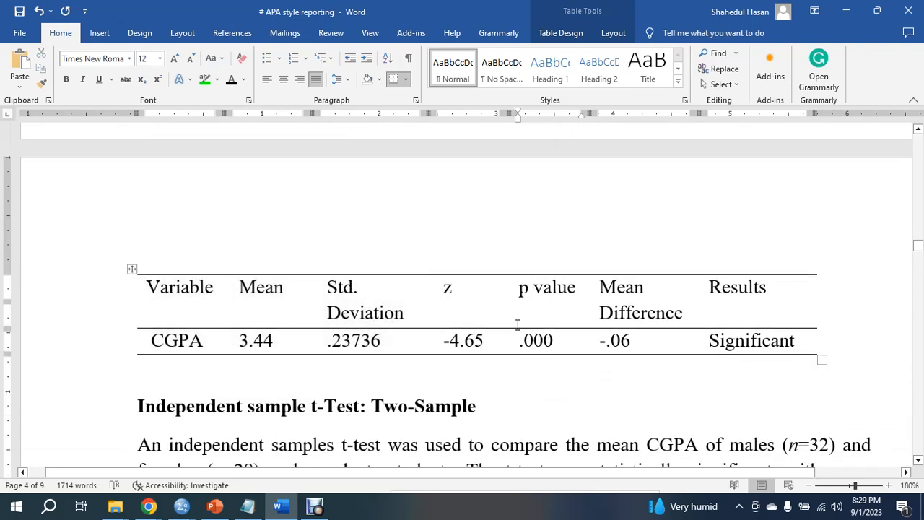
{"action": "left_click_drag", "start_coordinate": [547, 342], "coordinate": [450, 289]}
{"action": "left_click_drag", "start_coordinate": [722, 308], "coordinate": [767, 338]}
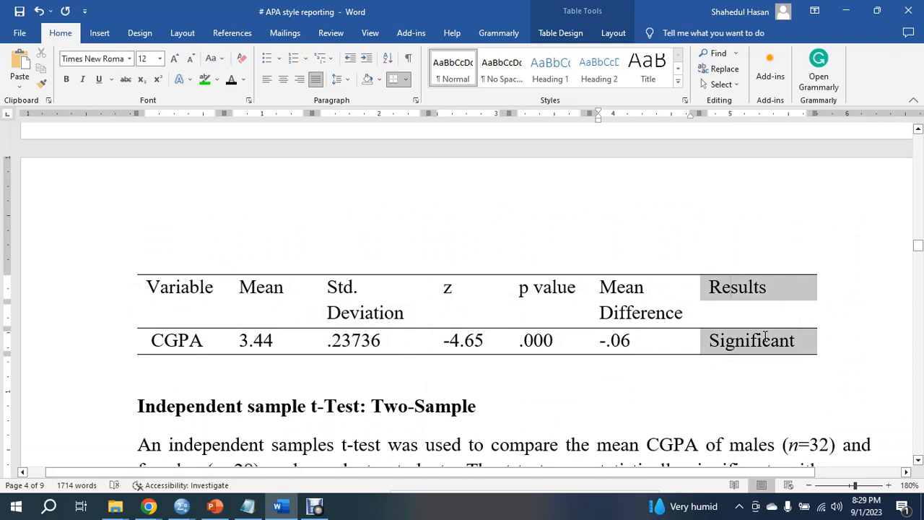
{"action": "key", "text": "BackSpace"}
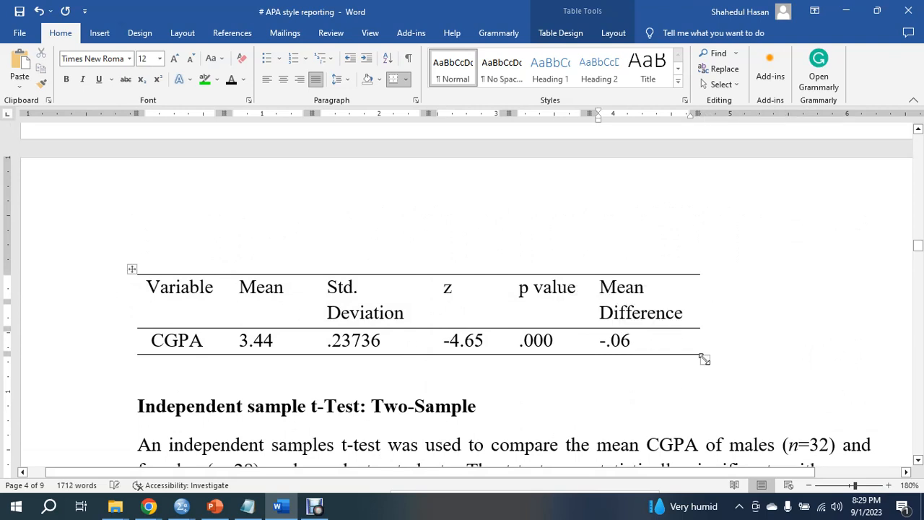
- Highlight the z and p value columns of the one sample z test table in green
{"action": "left_click_drag", "start_coordinate": [704, 359], "coordinate": [522, 382]}
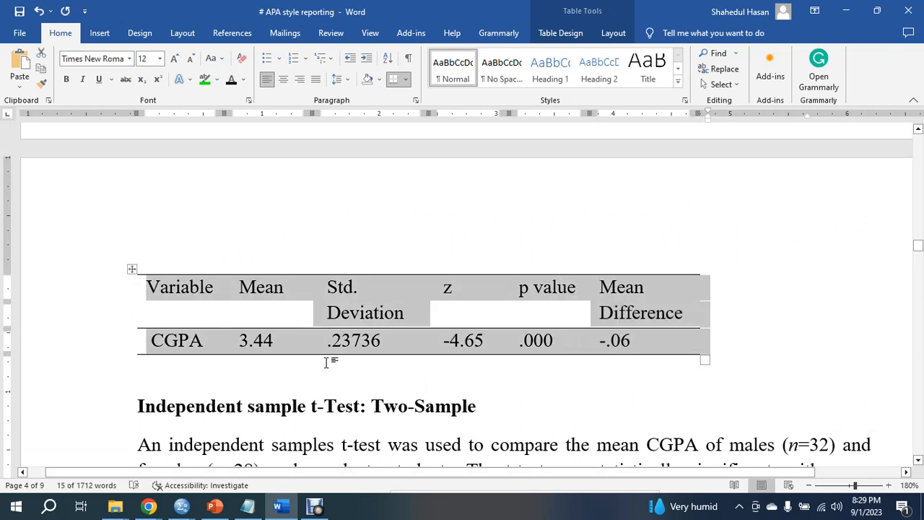
{"action": "left_click", "coordinate": [462, 371]}
{"action": "left_click_drag", "start_coordinate": [447, 313], "coordinate": [462, 341]}
{"action": "left_click_drag", "start_coordinate": [535, 341], "coordinate": [538, 340]}
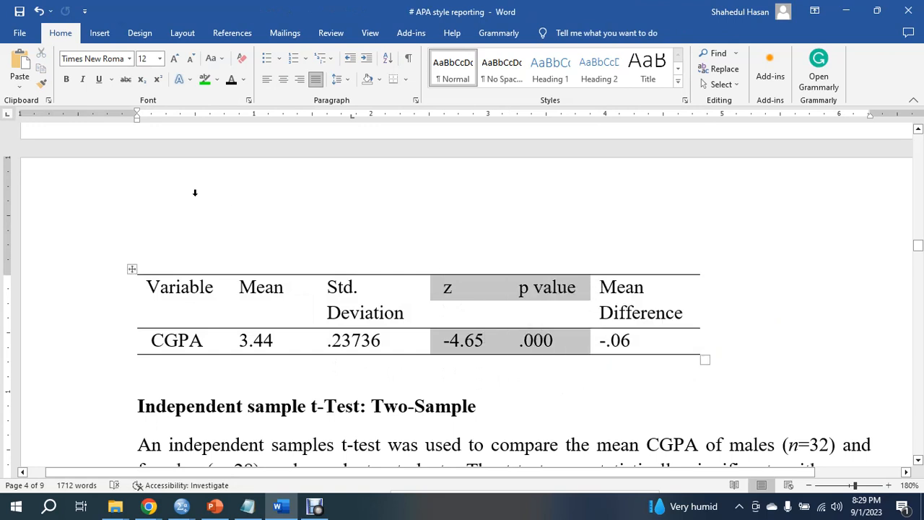
{"action": "left_click", "coordinate": [205, 79]}
{"action": "left_click", "coordinate": [557, 358]}
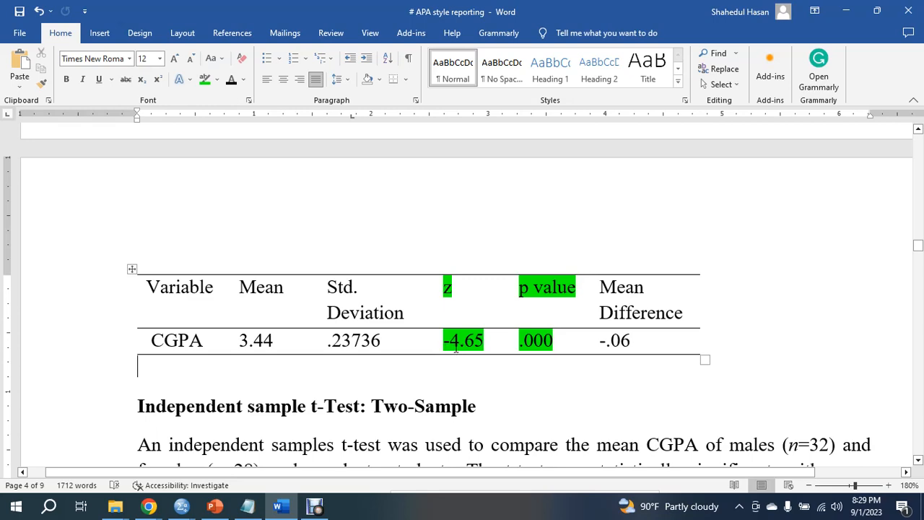
- Insert blank lines above the One sample z test heading to move the heading and paragraph onto the same page as Table 4
{"action": "scroll", "coordinate": [481, 352], "scroll_direction": "up", "scroll_amount": 6}
{"action": "scroll", "coordinate": [300, 193], "scroll_direction": "down", "scroll_amount": 2}
{"action": "scroll", "coordinate": [300, 193], "scroll_direction": "up", "scroll_amount": 2}
{"action": "left_click", "coordinate": [264, 231]}
{"action": "key", "text": "Return"}
{"action": "key", "text": "Return"}
{"action": "key", "text": "Return"}
{"action": "key", "text": "Return"}
{"action": "key", "text": "Return"}
{"action": "key", "text": "Return"}
{"action": "scroll", "coordinate": [431, 344], "scroll_direction": "down", "scroll_amount": 3}
{"action": "key", "text": "Return"}
{"action": "scroll", "coordinate": [434, 345], "scroll_direction": "down", "scroll_amount": 2}
{"action": "scroll", "coordinate": [431, 344], "scroll_direction": "down", "scroll_amount": 3}
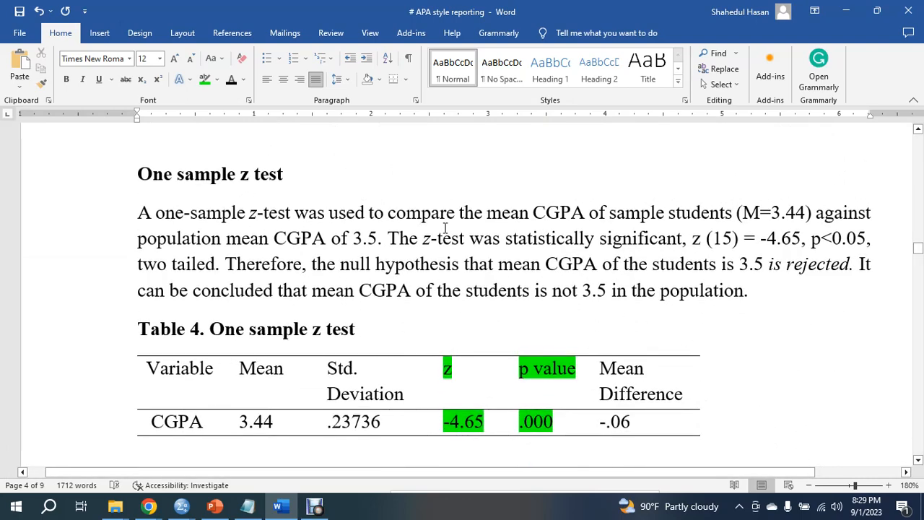
- Make "population mean CGPA of 3.5" and "sample students (M=3.44)" bold in the one sample z test paragraph
{"action": "left_click_drag", "start_coordinate": [372, 214], "coordinate": [738, 214]}
{"action": "left_click", "coordinate": [769, 213]}
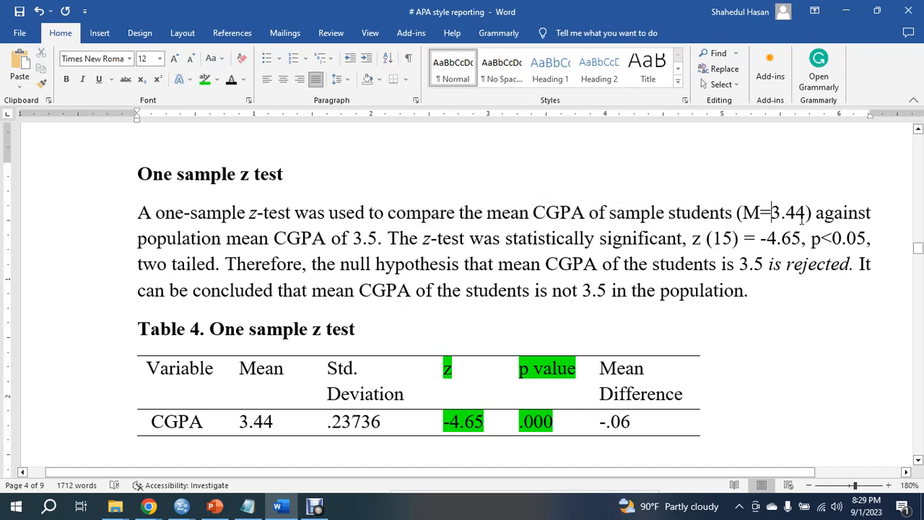
{"action": "left_click_drag", "start_coordinate": [815, 214], "coordinate": [736, 214]}
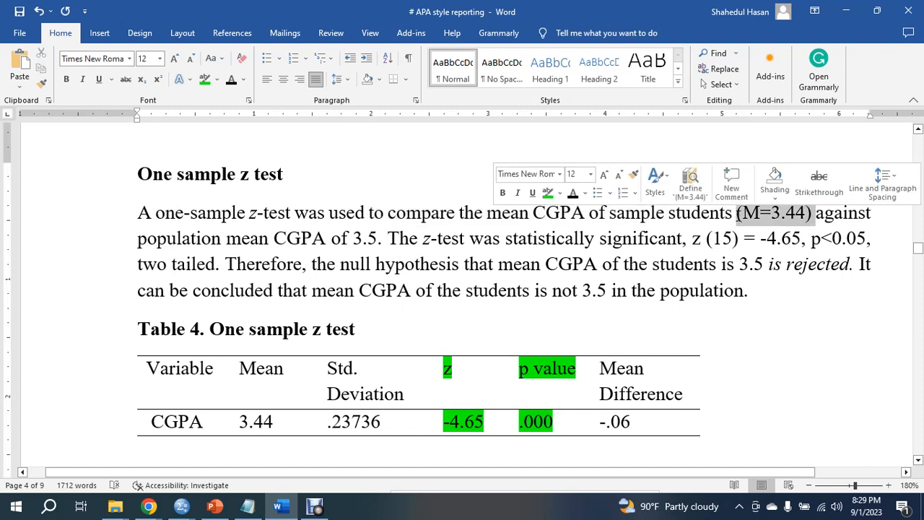
{"action": "left_click_drag", "start_coordinate": [140, 240], "coordinate": [381, 239]}
{"action": "key", "text": "ctrl+b"}
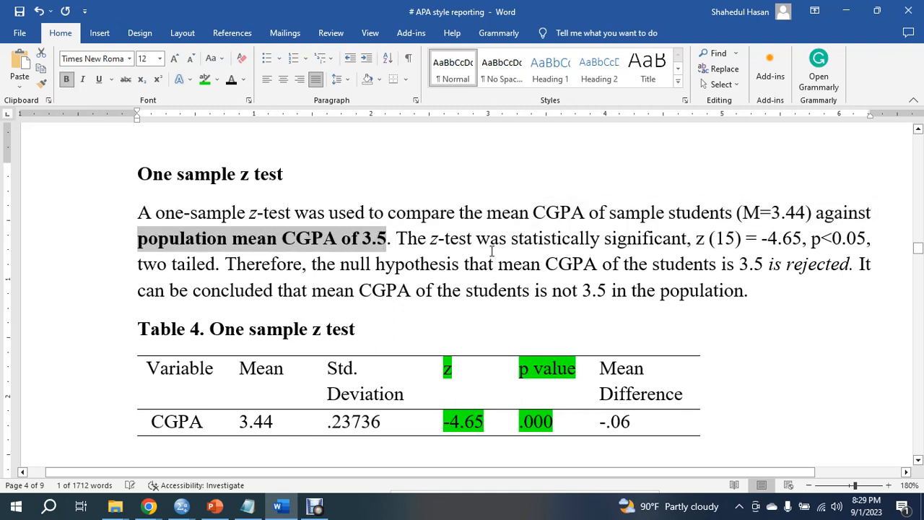
{"action": "left_click", "coordinate": [517, 238]}
{"action": "left_click_drag", "start_coordinate": [611, 214], "coordinate": [812, 210]}
{"action": "key", "text": "ctrl+b"}
{"action": "left_click", "coordinate": [517, 239]}
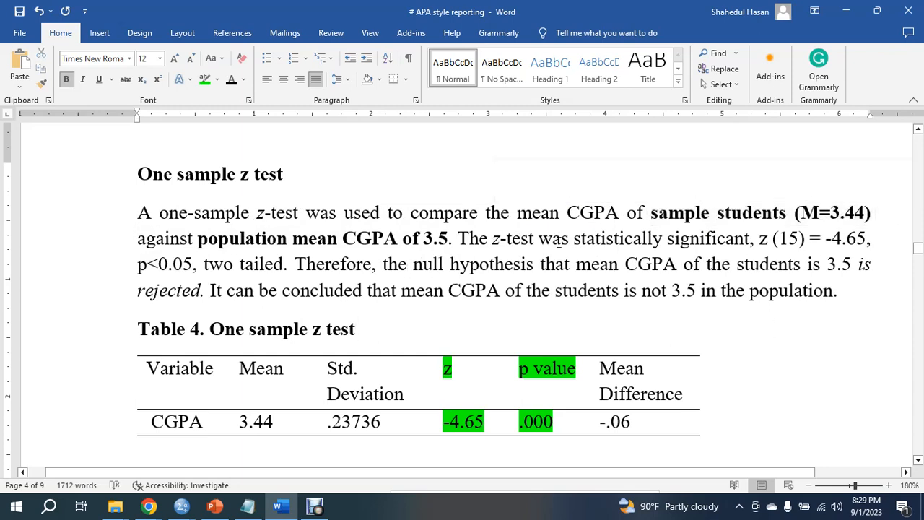
- Highlight "p<0.05" and "is rejected." in green in the one sample z test paragraph
{"action": "scroll", "coordinate": [547, 242], "scroll_direction": "down", "scroll_amount": 1}
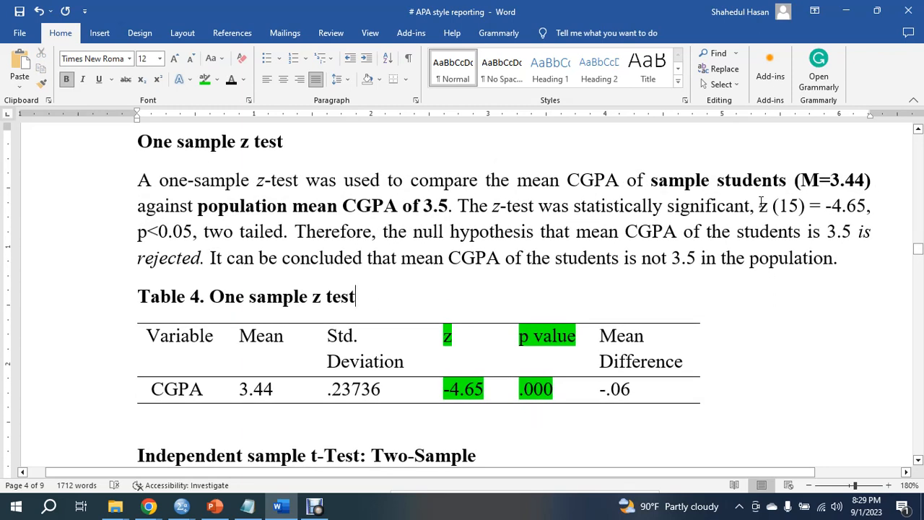
{"action": "left_click_drag", "start_coordinate": [554, 396], "coordinate": [532, 346]}
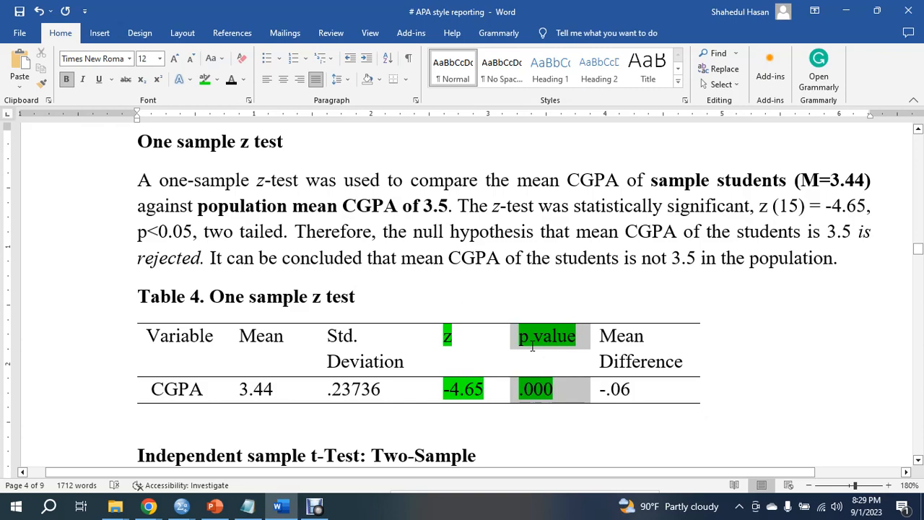
{"action": "scroll", "coordinate": [541, 393], "scroll_direction": "down", "scroll_amount": 2}
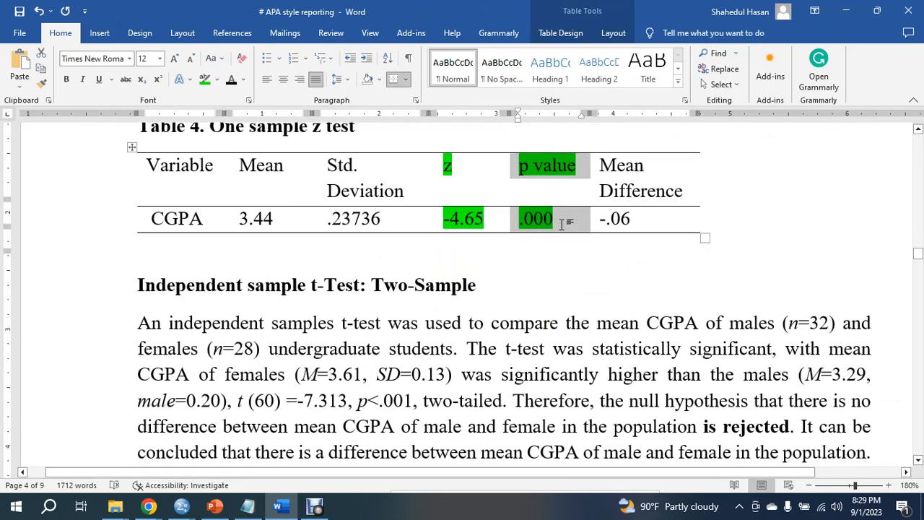
{"action": "scroll", "coordinate": [562, 225], "scroll_direction": "up", "scroll_amount": 2}
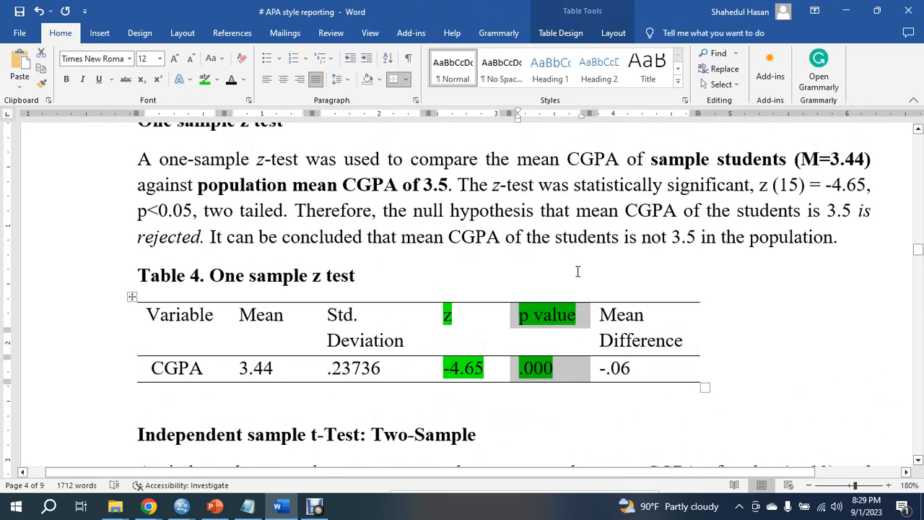
{"action": "left_click_drag", "start_coordinate": [192, 214], "coordinate": [137, 215]}
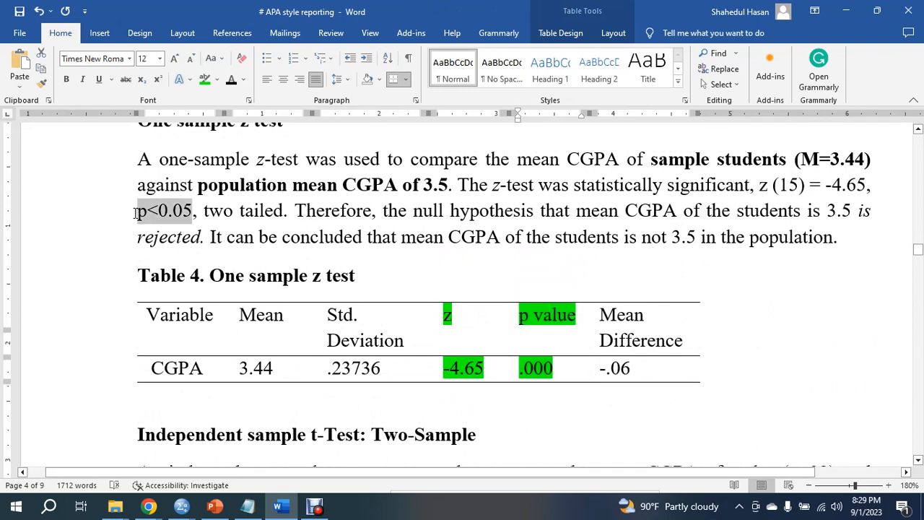
{"action": "left_click", "coordinate": [205, 79]}
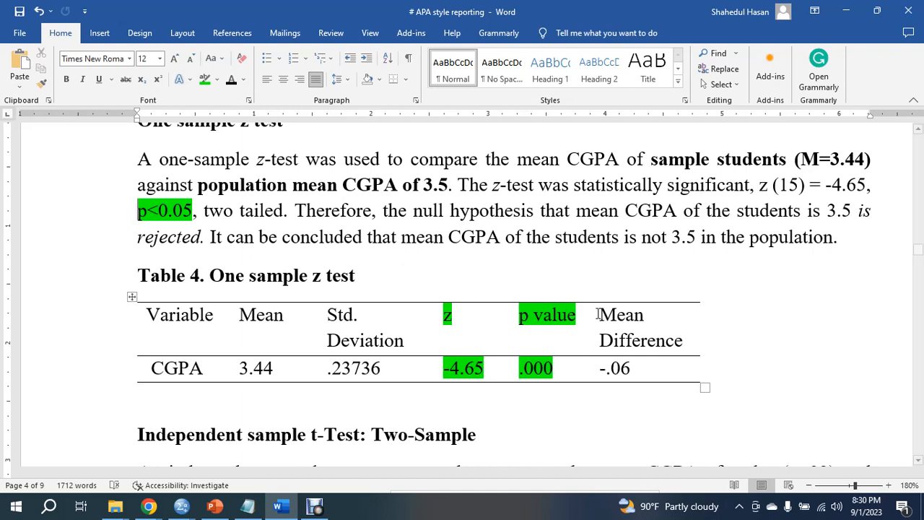
{"action": "left_click_drag", "start_coordinate": [860, 210], "coordinate": [204, 229]}
{"action": "left_click", "coordinate": [205, 80]}
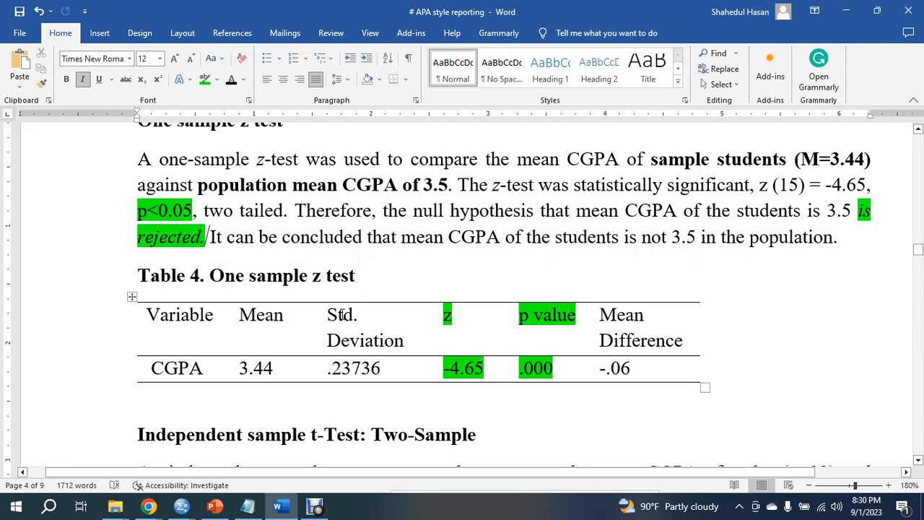
- Compare the p value and null hypothesis conclusion of the one sample t test with those of the one sample z test
{"action": "scroll", "coordinate": [367, 337], "scroll_direction": "up", "scroll_amount": 8}
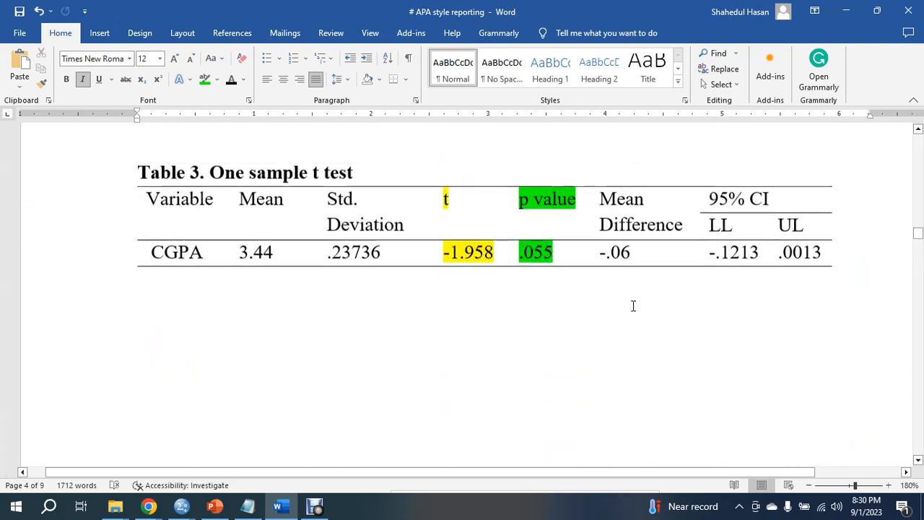
{"action": "left_click_drag", "start_coordinate": [553, 249], "coordinate": [528, 211]}
{"action": "scroll", "coordinate": [572, 371], "scroll_direction": "up", "scroll_amount": 3}
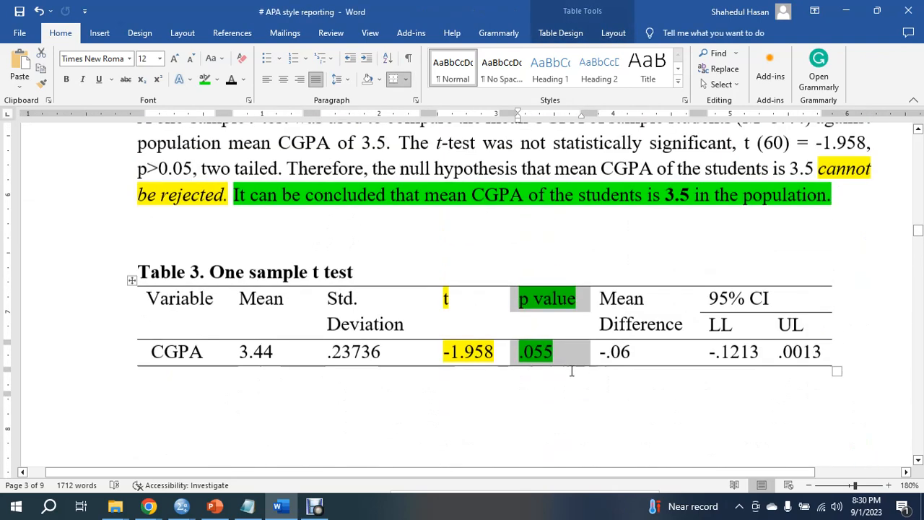
{"action": "scroll", "coordinate": [572, 372], "scroll_direction": "up", "scroll_amount": 2}
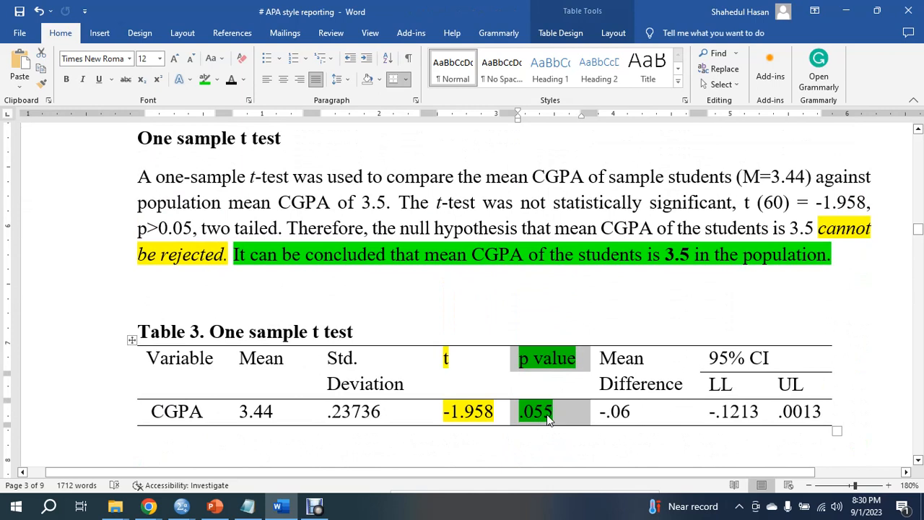
{"action": "left_click_drag", "start_coordinate": [820, 229], "coordinate": [913, 269]}
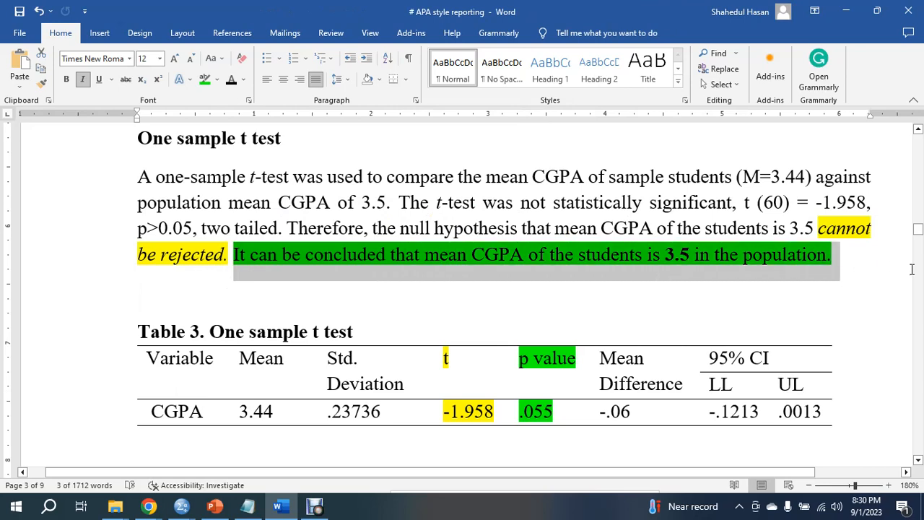
{"action": "scroll", "coordinate": [508, 354], "scroll_direction": "down", "scroll_amount": 15}
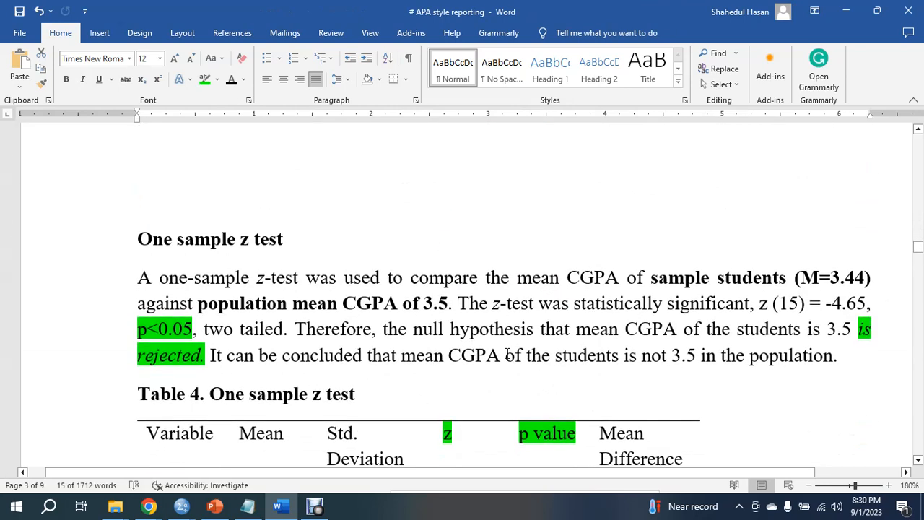
{"action": "scroll", "coordinate": [508, 354], "scroll_direction": "down", "scroll_amount": 3}
{"action": "left_click", "coordinate": [514, 375]}
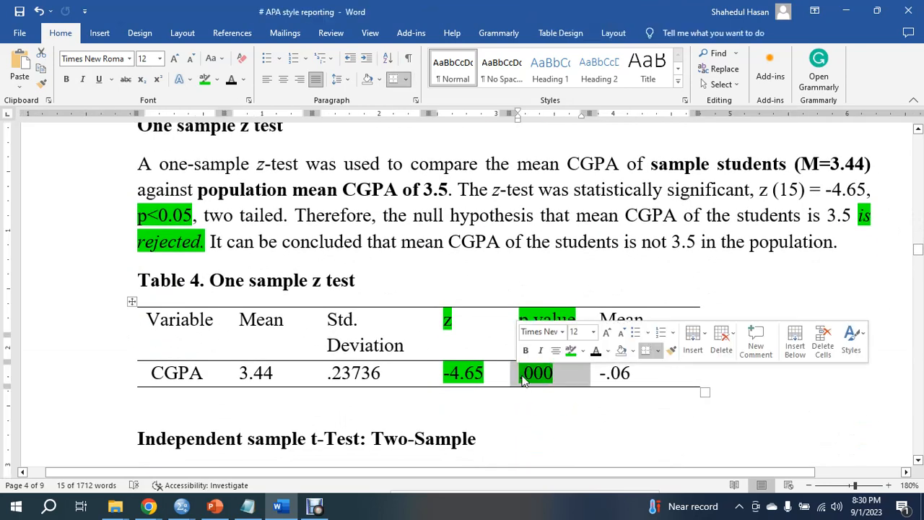
{"action": "left_click_drag", "start_coordinate": [859, 214], "coordinate": [207, 245]}
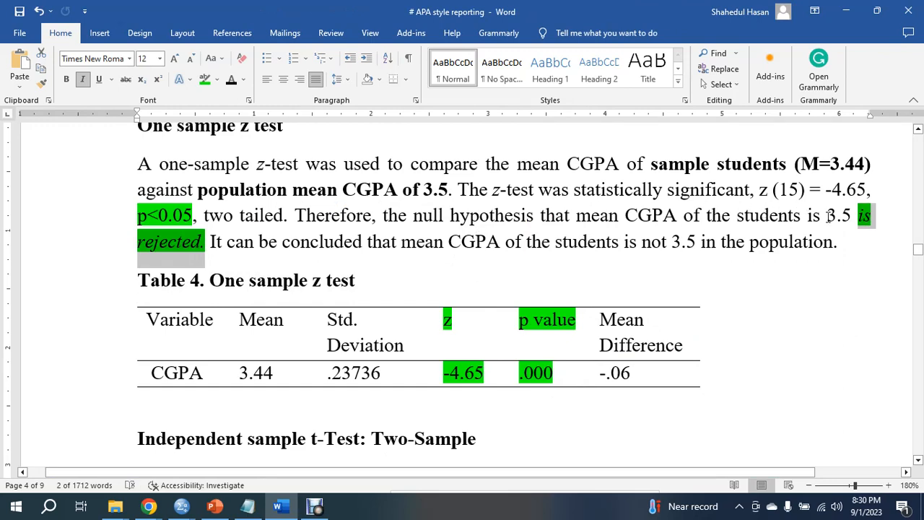
{"action": "scroll", "coordinate": [829, 216], "scroll_direction": "up", "scroll_amount": 7}
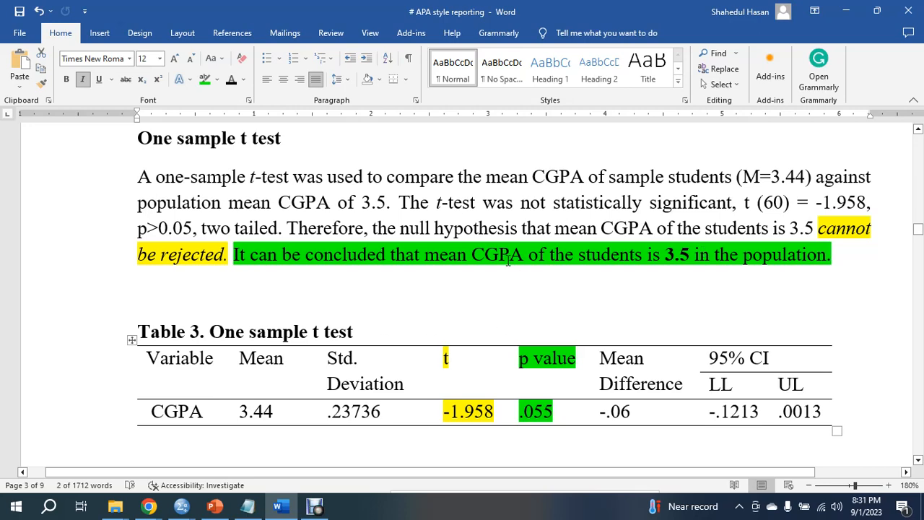
{"action": "scroll", "coordinate": [266, 150], "scroll_direction": "down", "scroll_amount": 10}
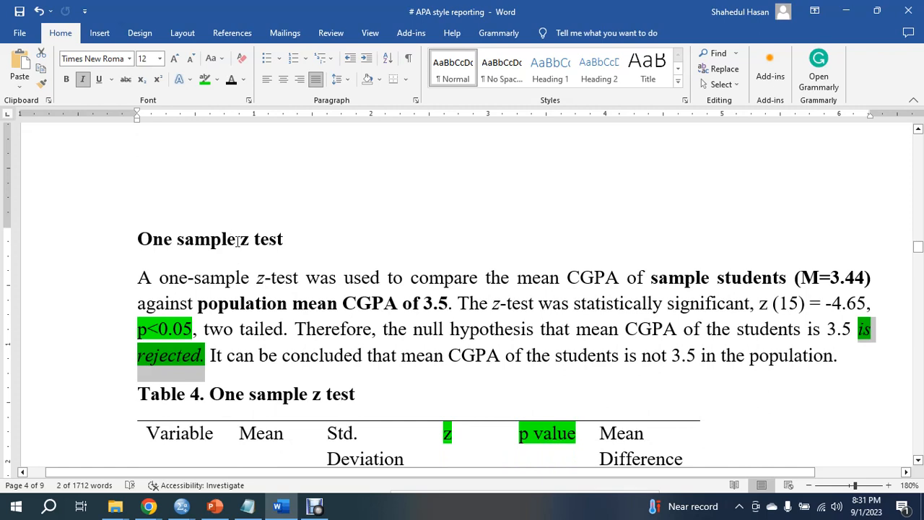
- Highlight "is not 3.5" in green in the concluding sentence of the one sample z test paragraph
{"action": "scroll", "coordinate": [239, 241], "scroll_direction": "down", "scroll_amount": 3}
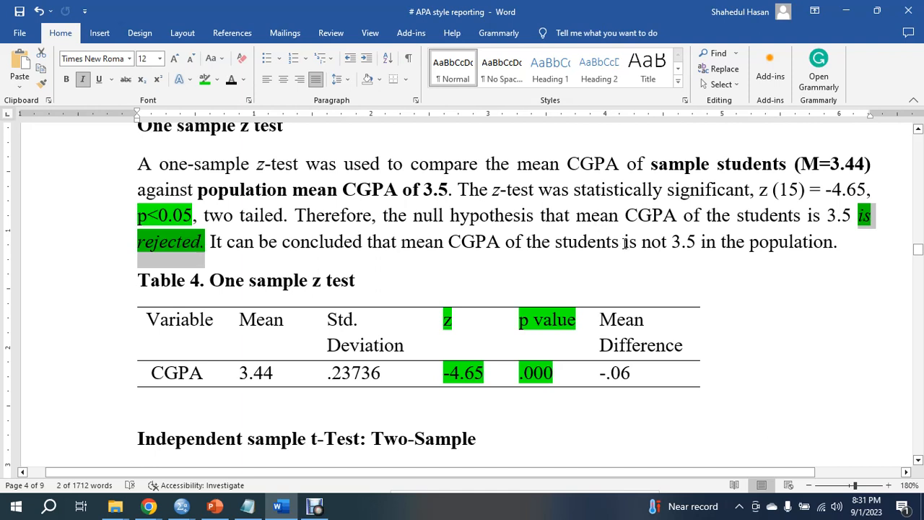
{"action": "left_click_drag", "start_coordinate": [625, 242], "coordinate": [699, 243]}
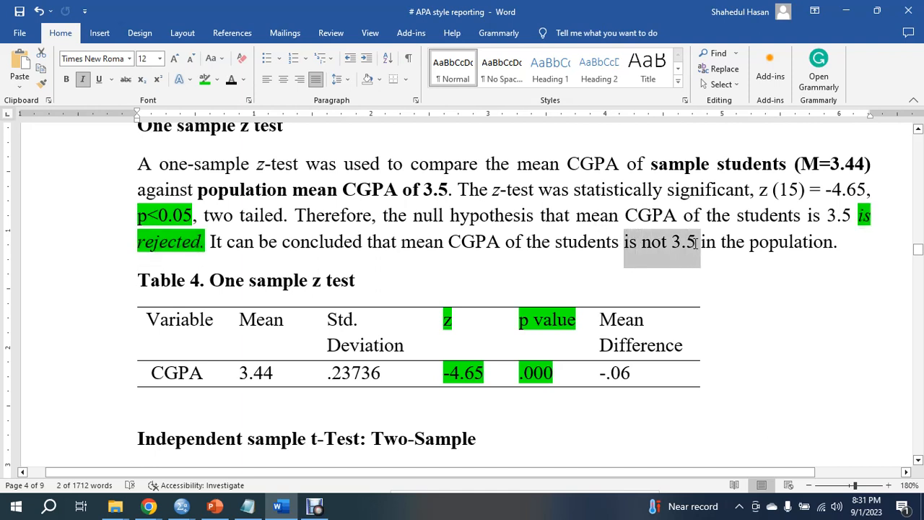
{"action": "left_click", "coordinate": [205, 79]}
{"action": "left_click", "coordinate": [739, 288]}
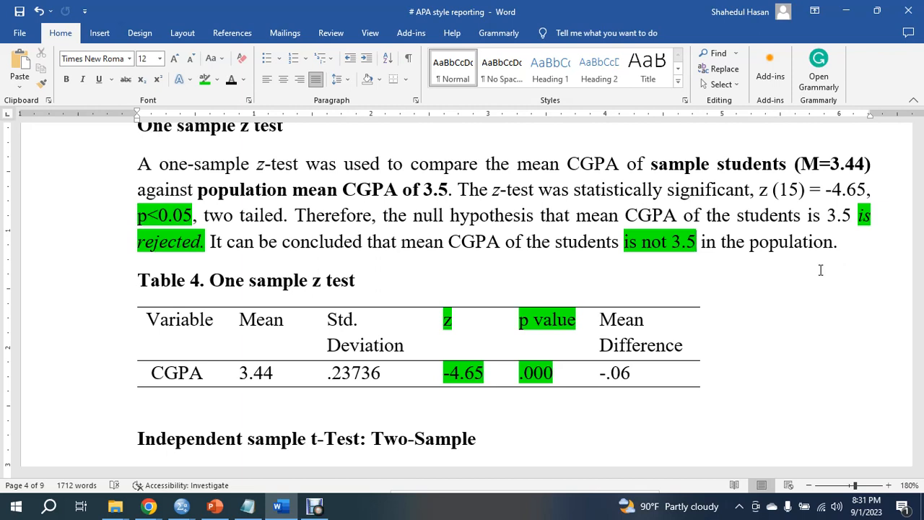
{"action": "scroll", "coordinate": [795, 270], "scroll_direction": "up", "scroll_amount": 1}
{"action": "scroll", "coordinate": [487, 206], "scroll_direction": "up", "scroll_amount": 8}
{"action": "scroll", "coordinate": [274, 364], "scroll_direction": "down", "scroll_amount": 10}
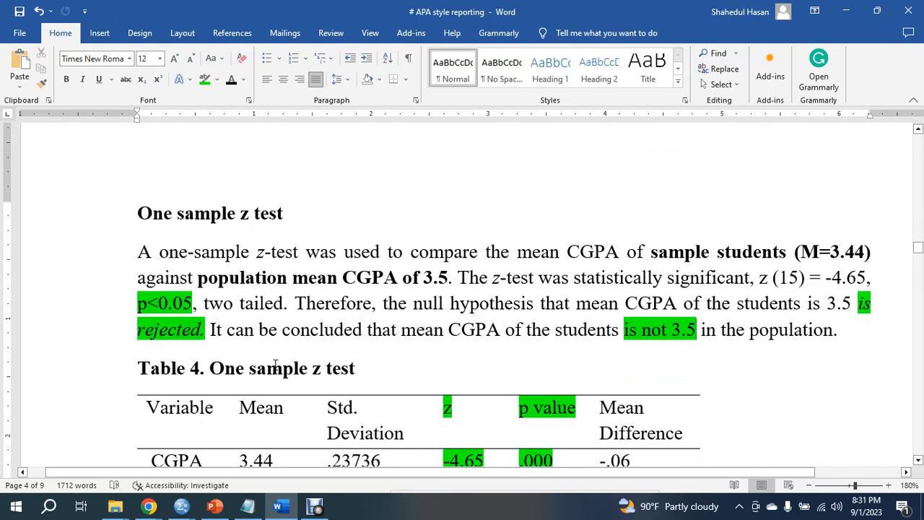
{"action": "scroll", "coordinate": [277, 365], "scroll_direction": "down", "scroll_amount": 5}
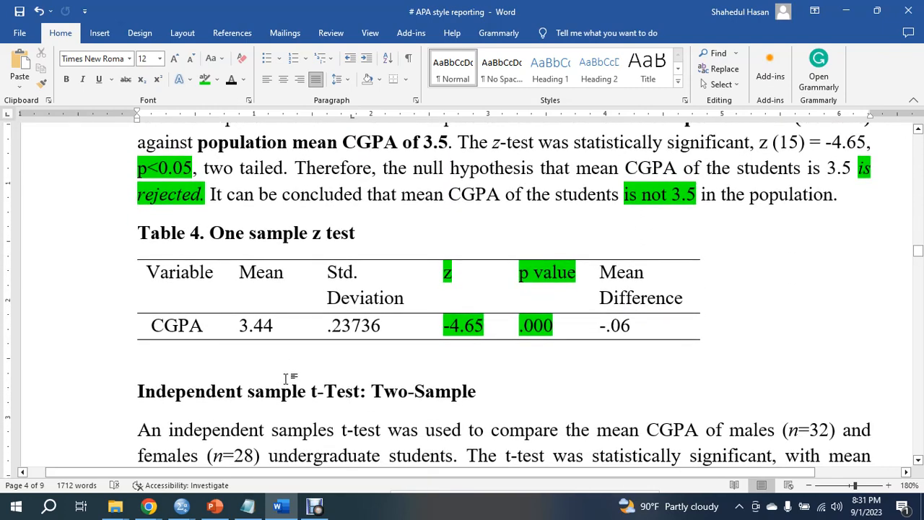
{"action": "scroll", "coordinate": [287, 373], "scroll_direction": "down", "scroll_amount": 3}
{"action": "scroll", "coordinate": [287, 373], "scroll_direction": "up", "scroll_amount": 3}
{"action": "left_click", "coordinate": [221, 508]}
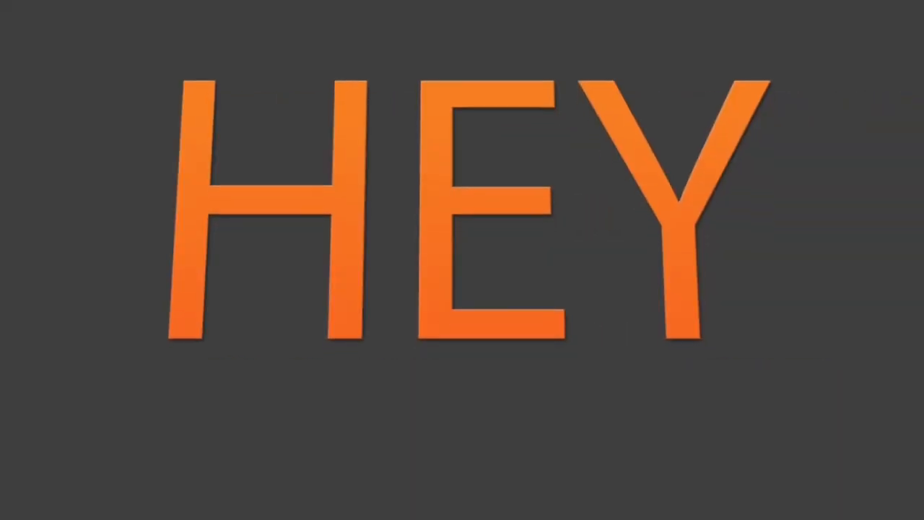